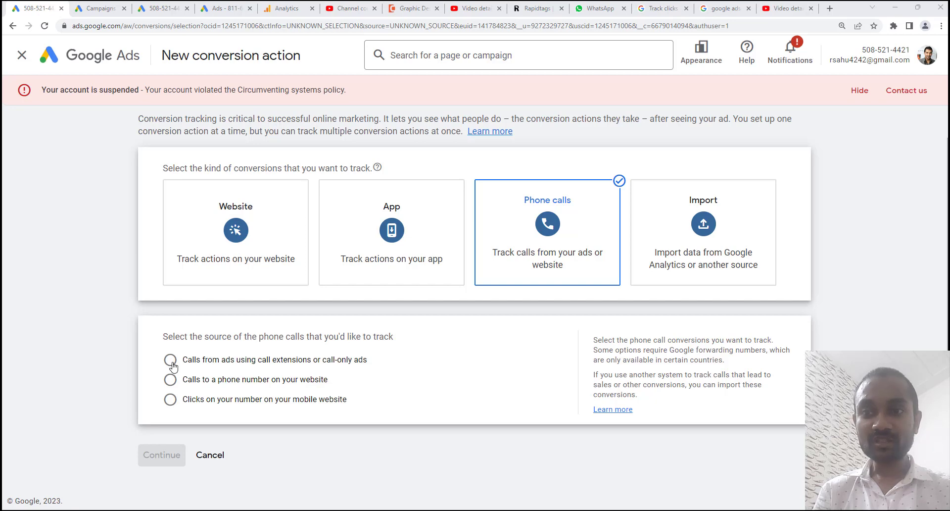
Step: Choose 'Calls from ads using call extensions or call-only ads' as the conversion source
left_click(170, 360)
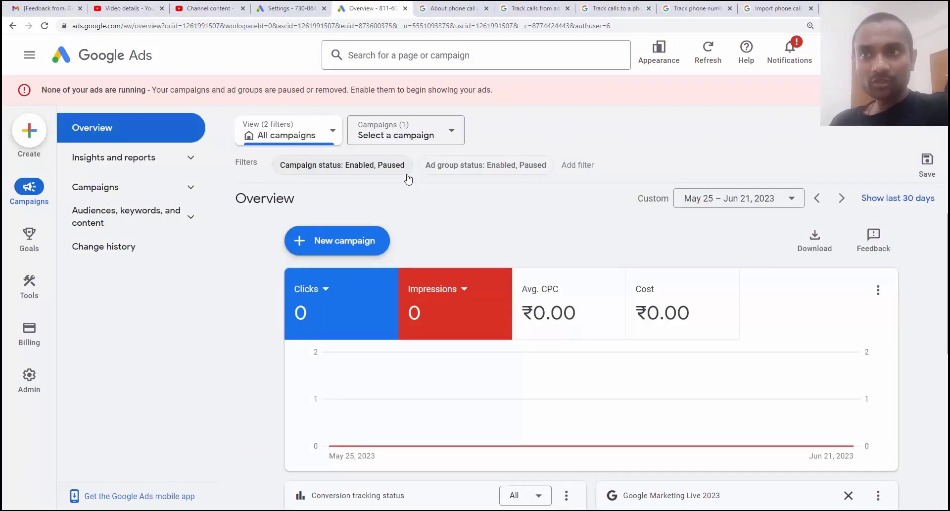
Step: Go to Goals > Conversions > Summary and begin a new conversion action
mouse_move(27, 242)
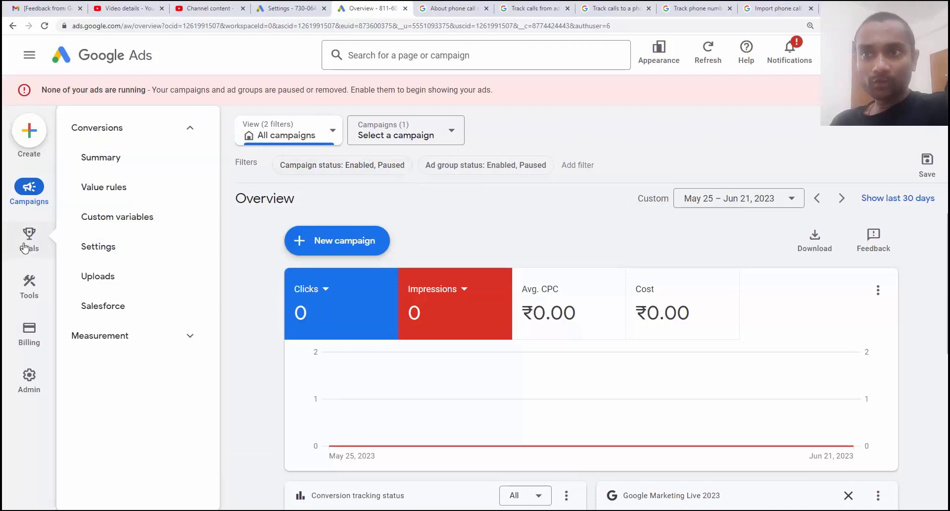
left_click(109, 157)
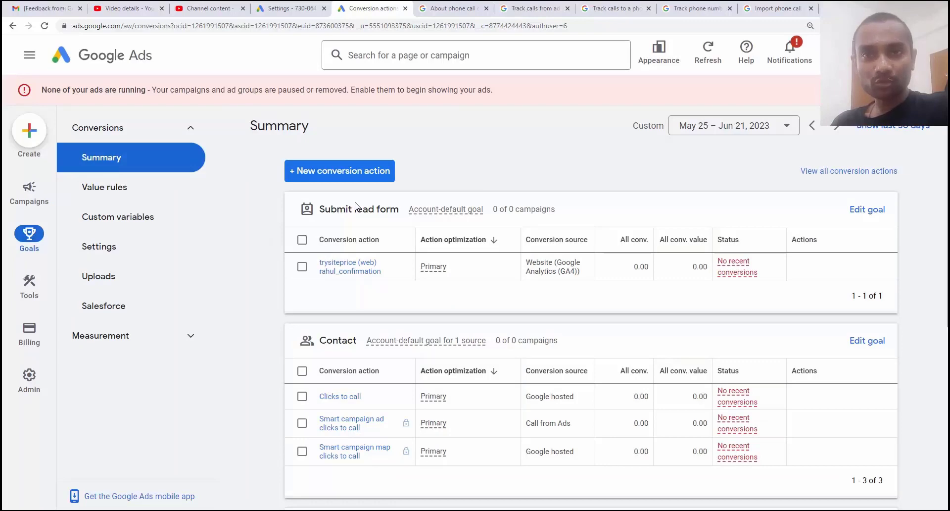
scroll(350, 249, "down", 4)
scroll(350, 248, "up", 3)
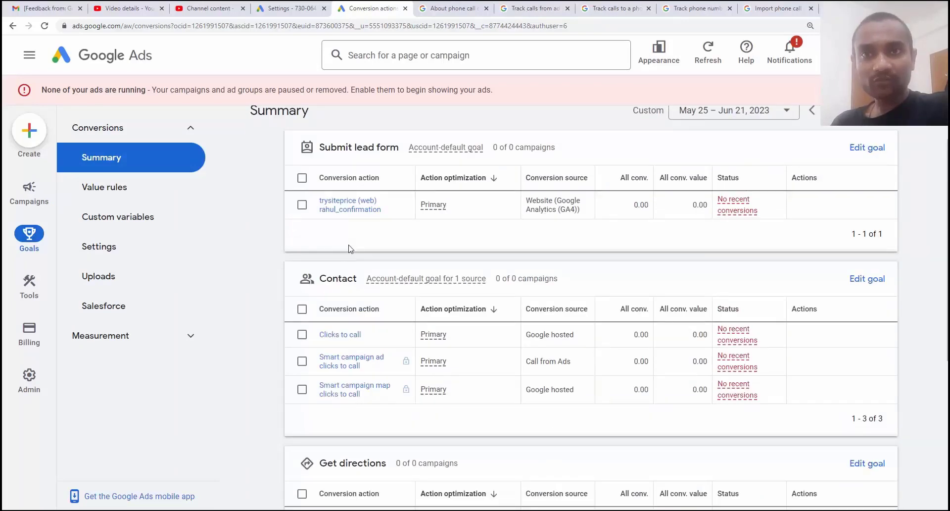
scroll(349, 249, "up", 1)
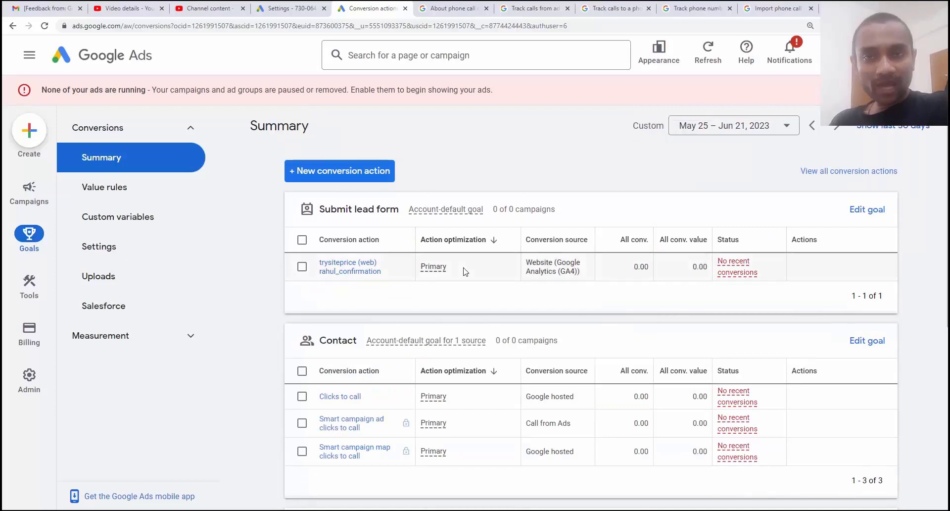
left_click(330, 176)
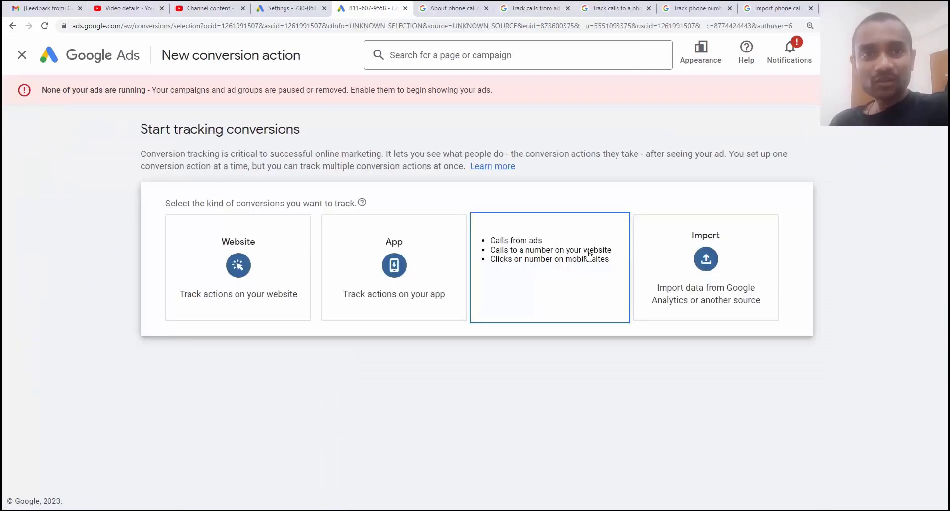
Step: Pick Phone calls, tracking calls from ads using call extensions or call-only ads, and continue
left_click(588, 255)
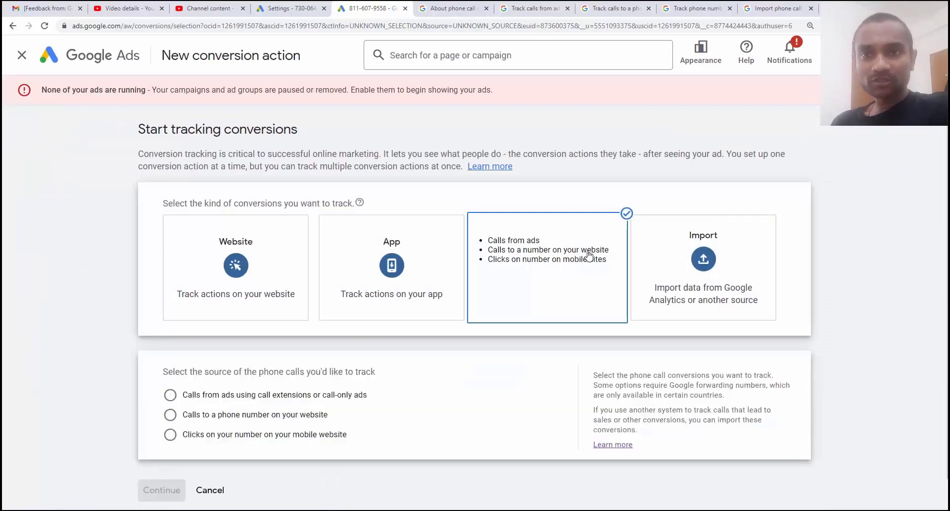
scroll(251, 297, "down", 1)
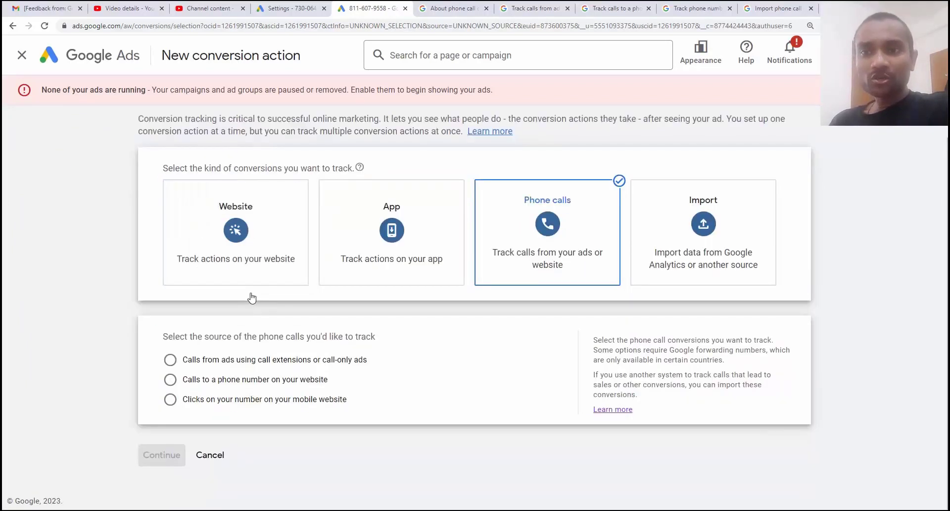
left_click(201, 361)
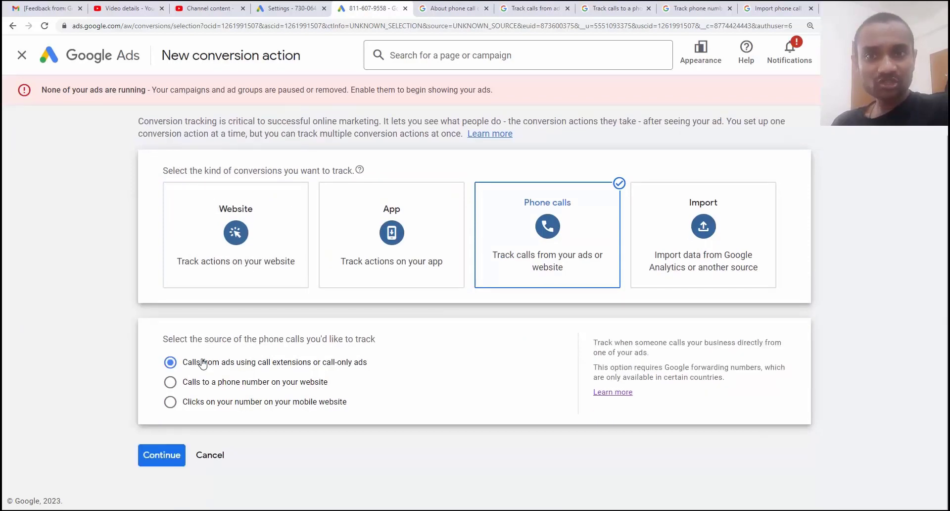
left_click(162, 462)
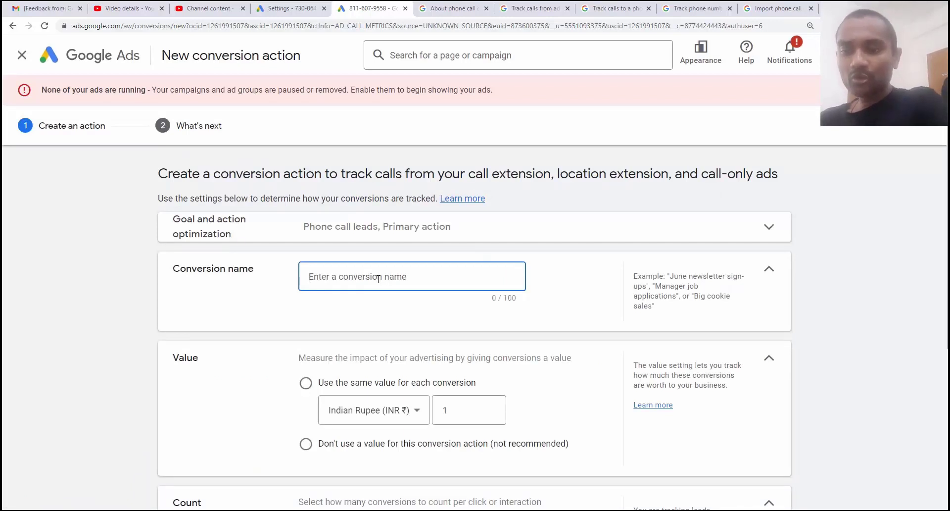
Step: Enter a conversion name ending in 'call extension conversion'
type("rahul c")
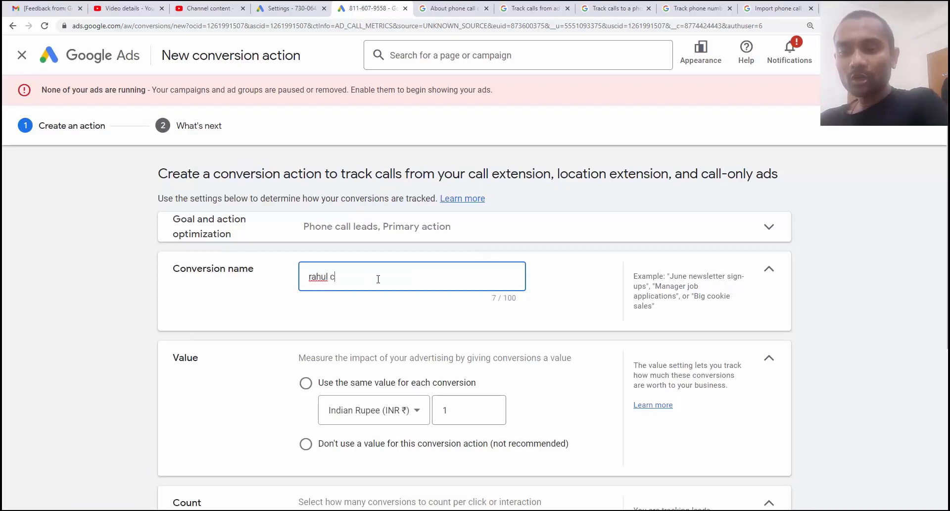
type("all extension conversion")
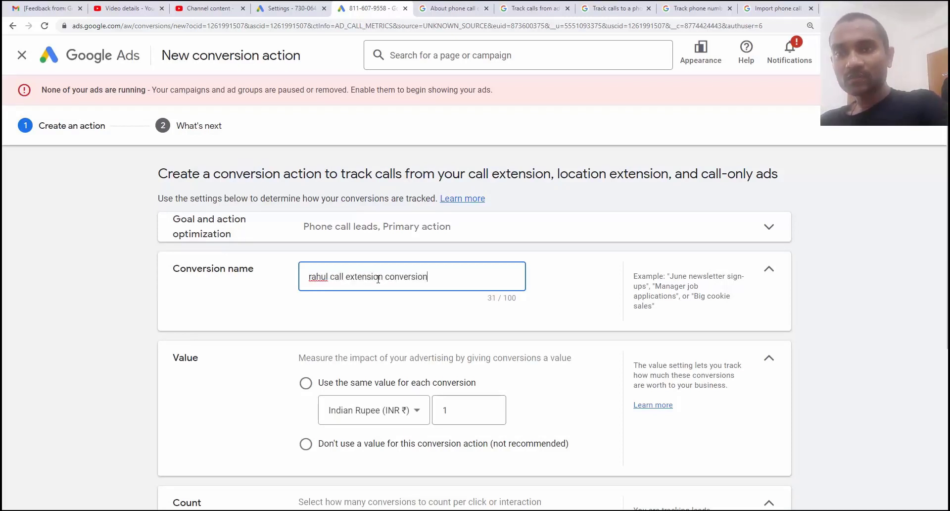
left_click_drag(444, 275, 299, 285)
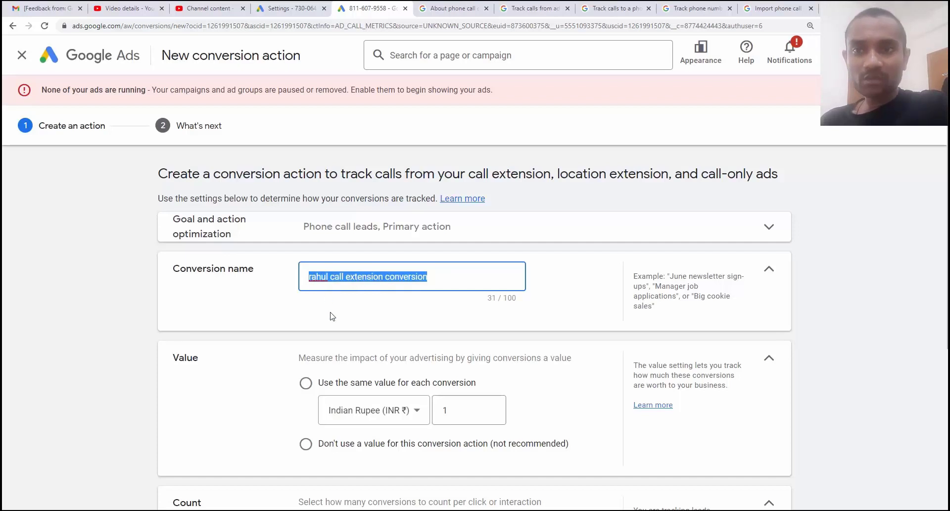
scroll(330, 315, "down", 2)
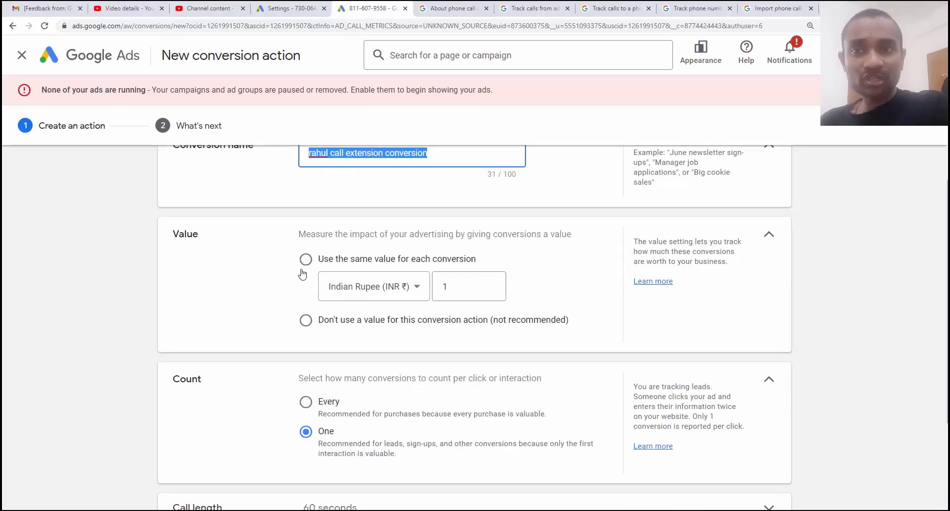
Step: Select 'Use the same value for each conversion' and change the value from 1 to 10 rupees
left_click(306, 321)
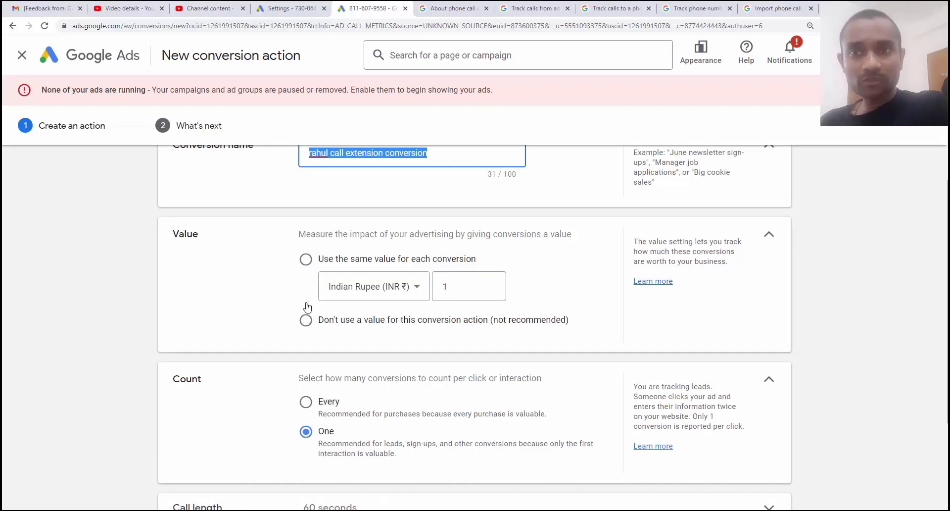
left_click(305, 259)
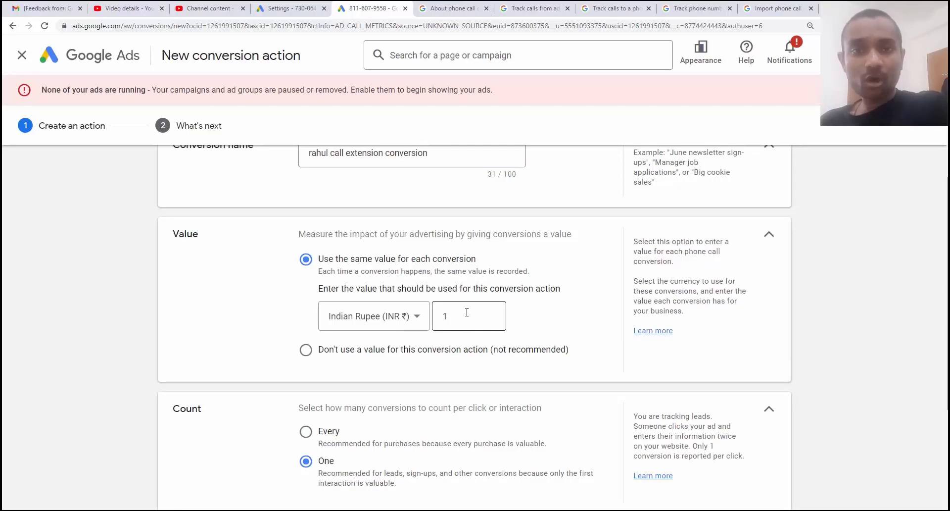
left_click(466, 312)
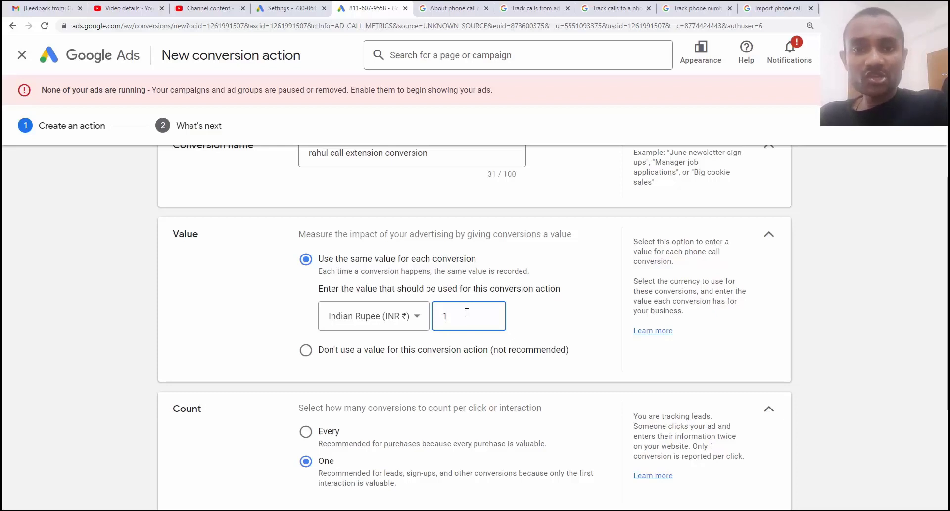
type("0")
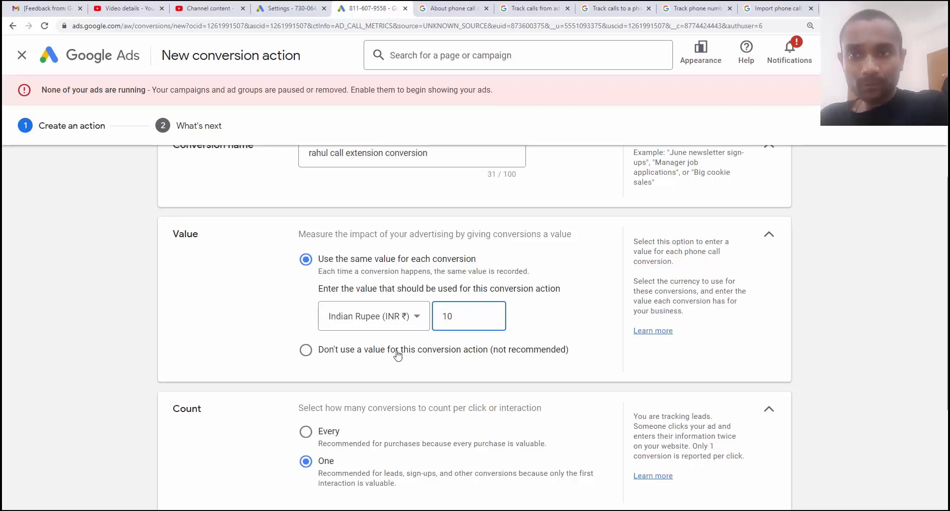
scroll(397, 352, "down", 3)
scroll(397, 350, "down", 1)
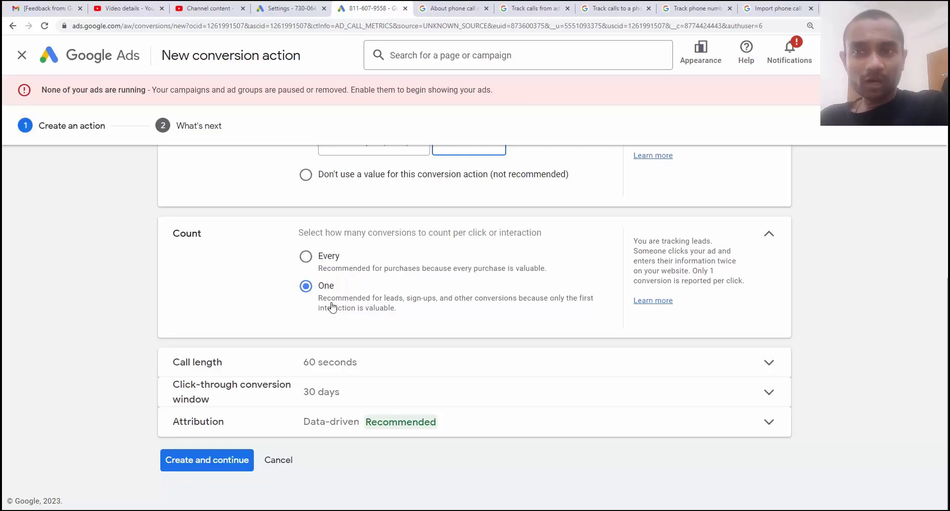
Step: Change the minimum call length from 60 to 30 seconds
left_click(343, 368)
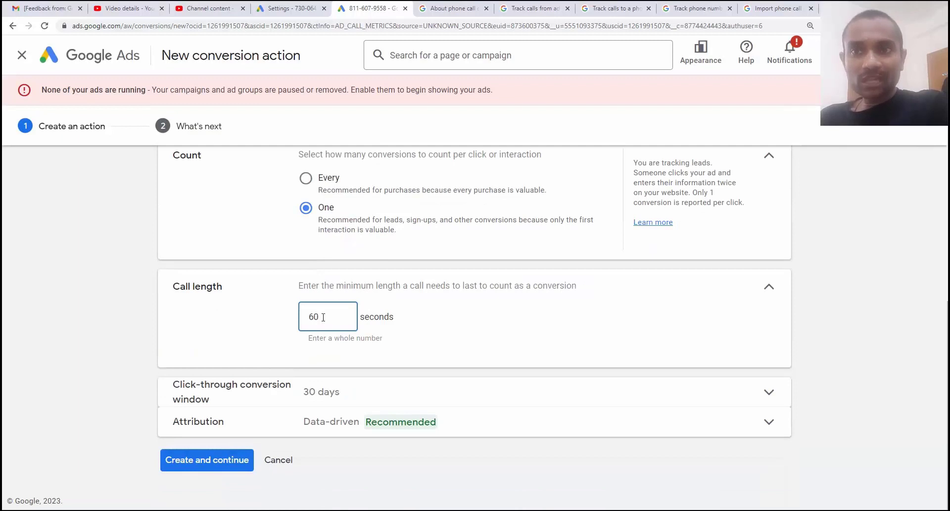
left_click_drag(325, 316, 305, 318)
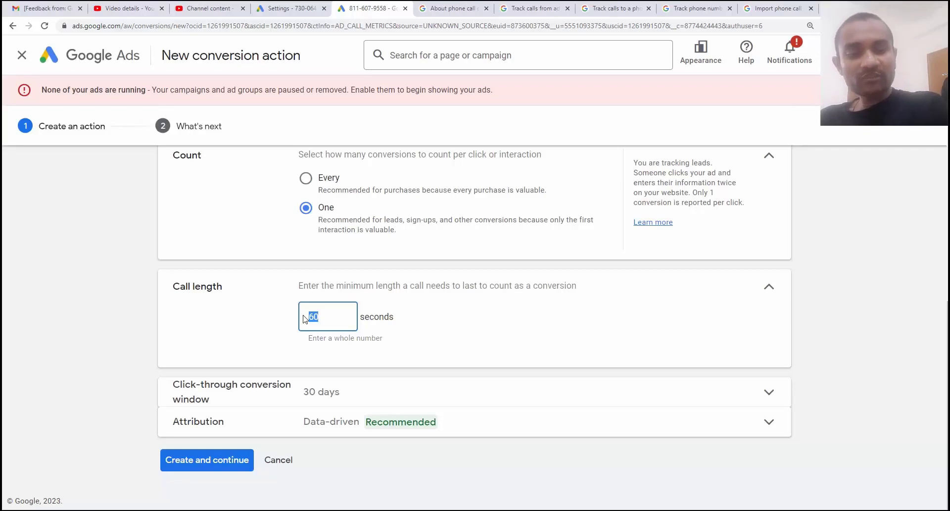
type("30")
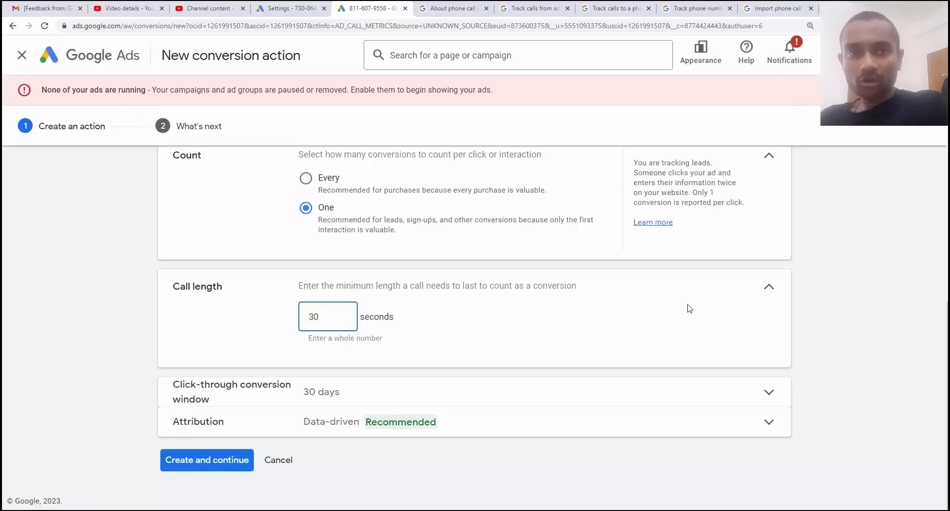
left_click(767, 288)
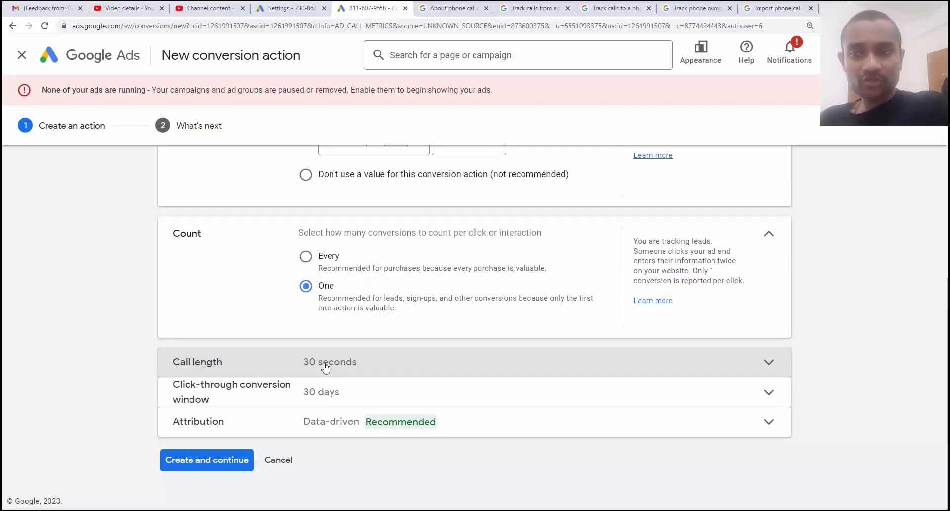
Step: Set the click-through conversion window to 60 days
left_click(317, 403)
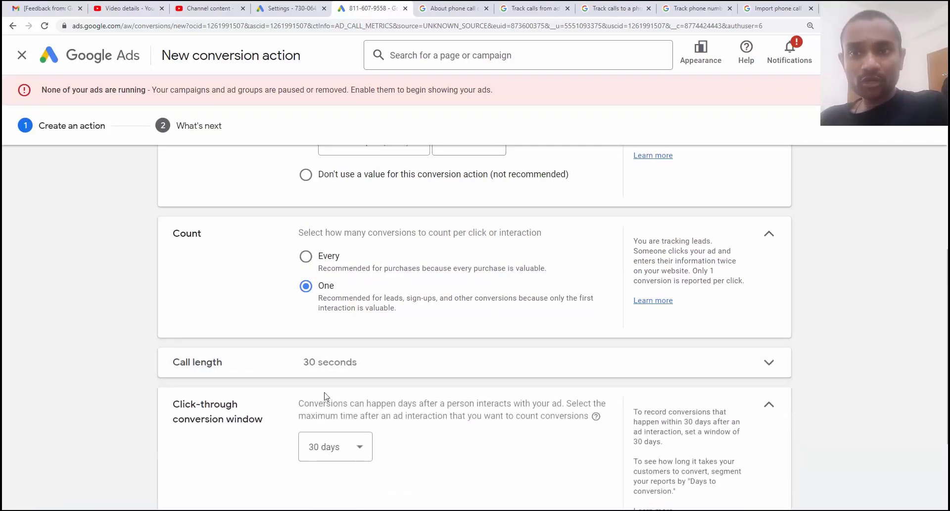
left_click(358, 314)
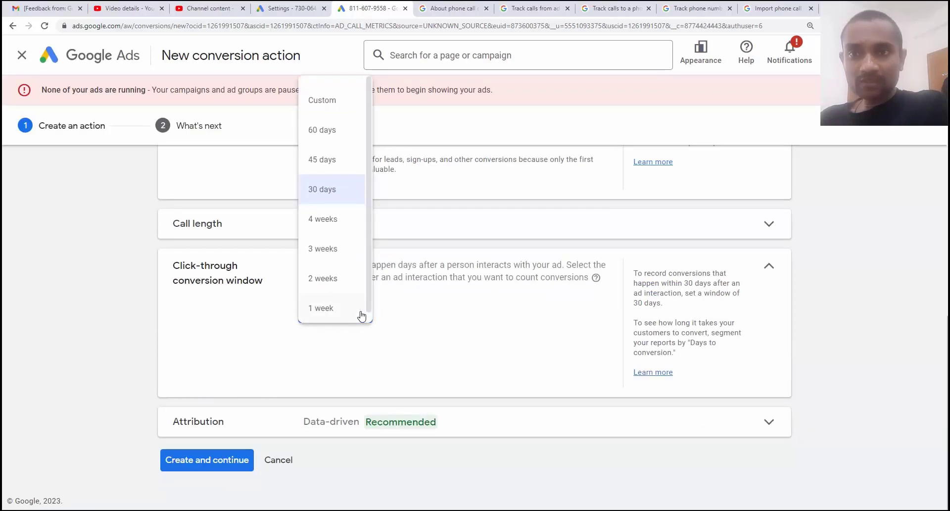
left_click(329, 133)
Step: Keep Data-driven attribution and create the call conversion action
left_click(382, 412)
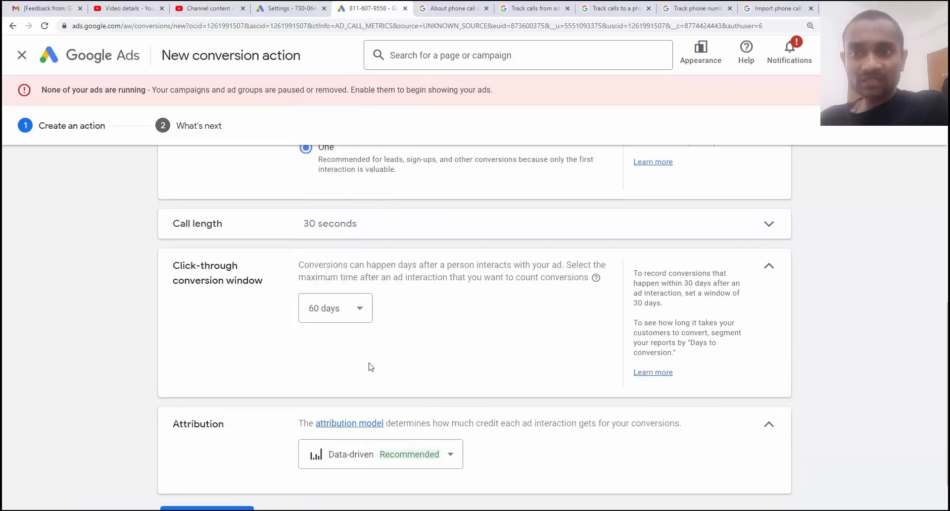
left_click(385, 404)
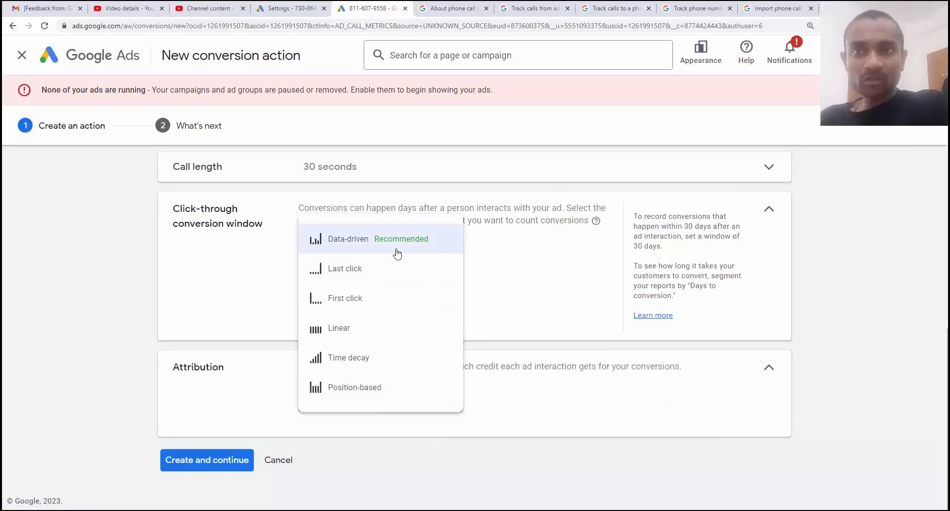
left_click(397, 253)
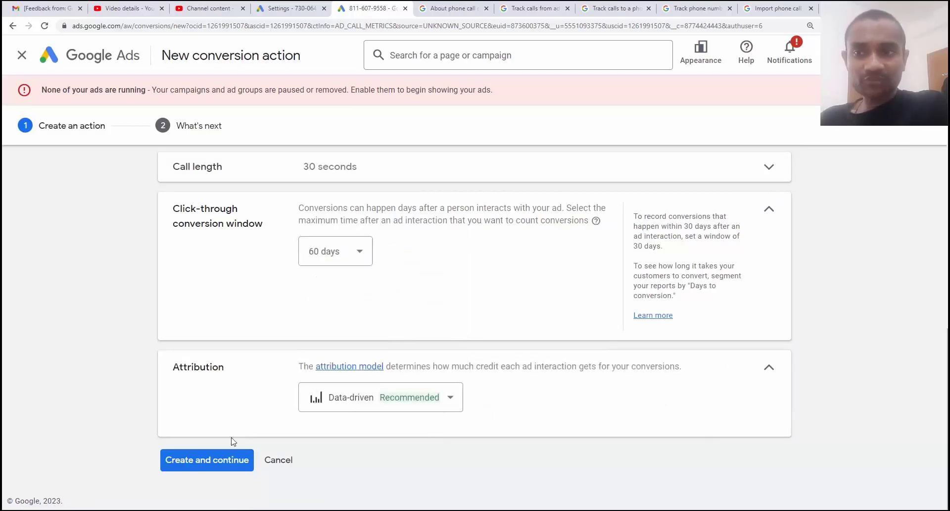
left_click(222, 465)
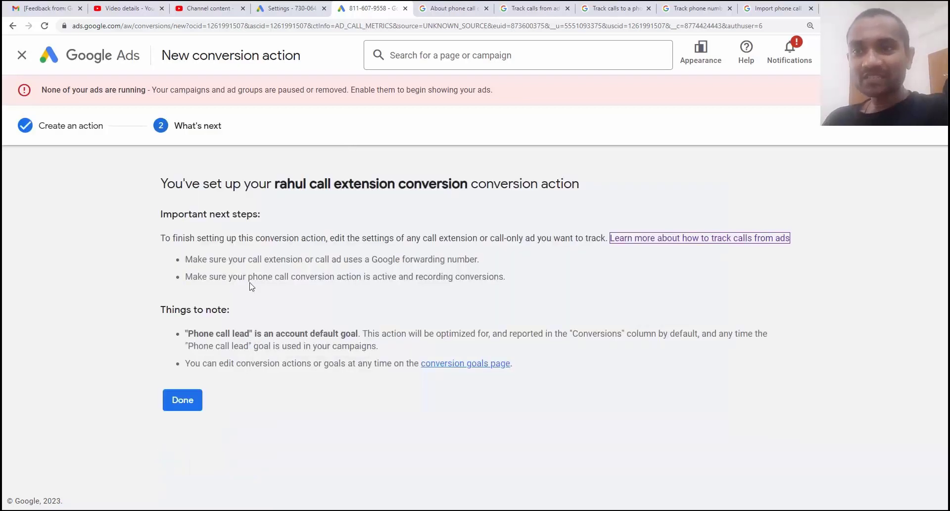
Step: Close the confirmation, switch to the golf 2 campaign, and open its Assets page
left_click(188, 396)
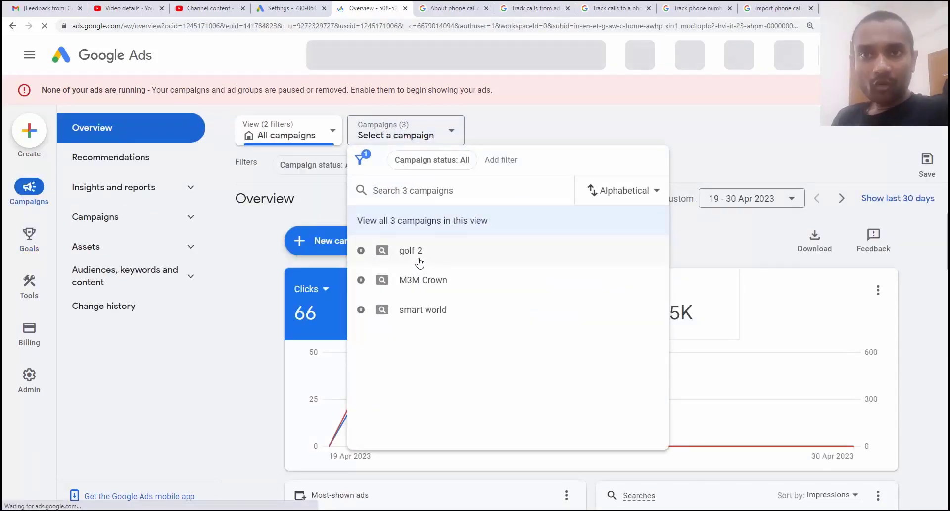
left_click(419, 258)
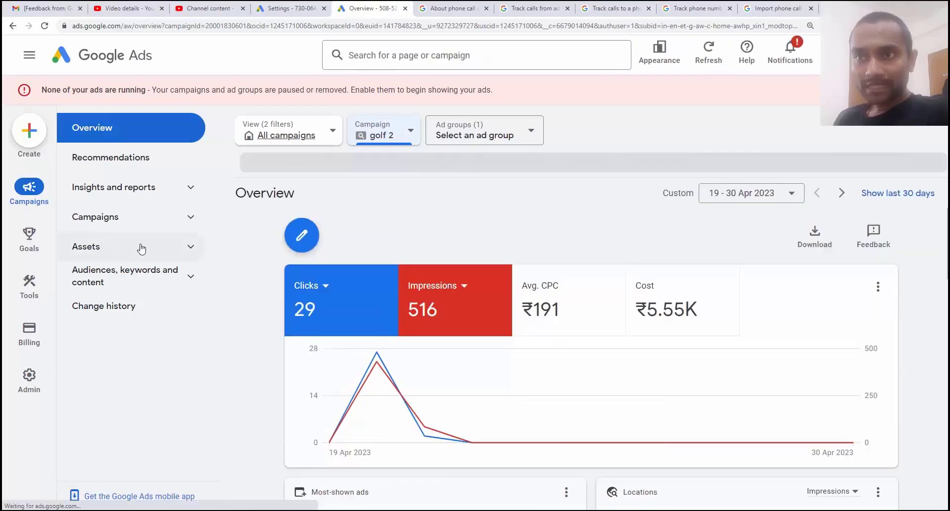
left_click(141, 249)
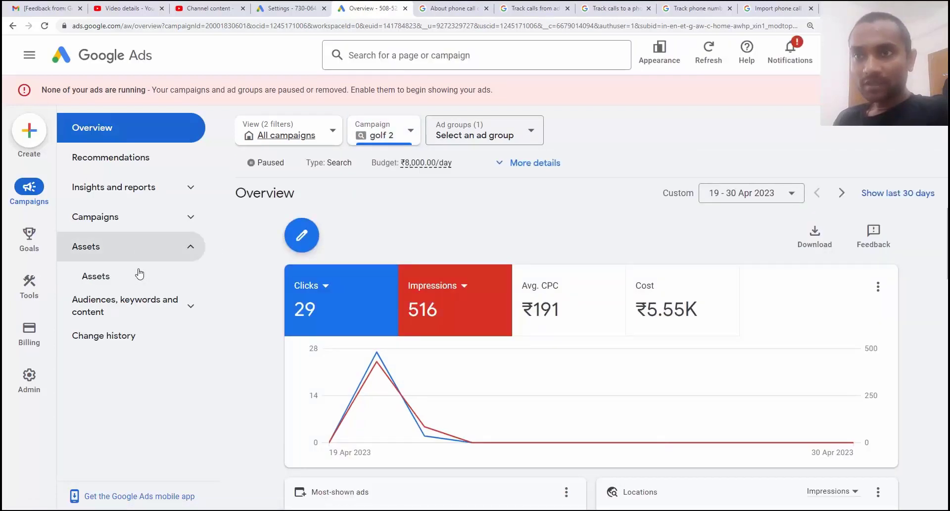
left_click(135, 286)
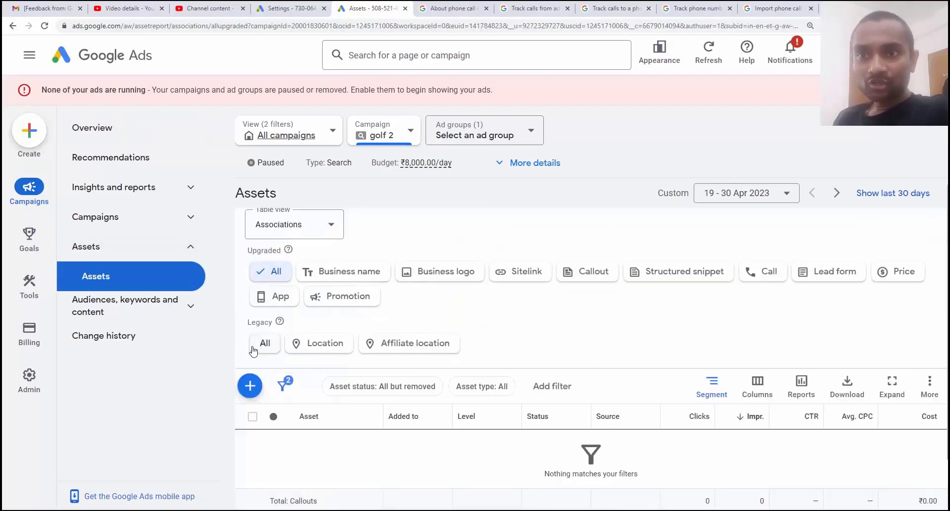
Step: Begin a new Call asset and view its Add to level options
left_click(250, 385)
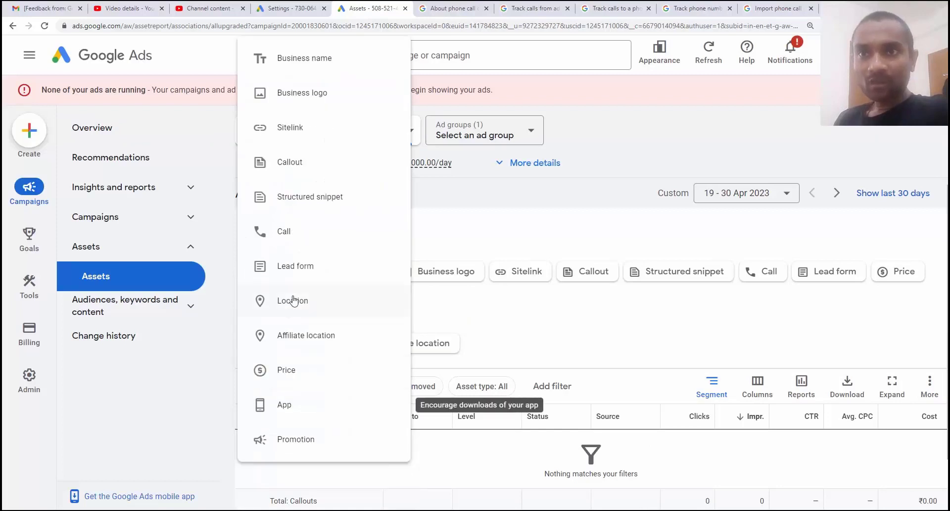
left_click(304, 240)
left_click(105, 193)
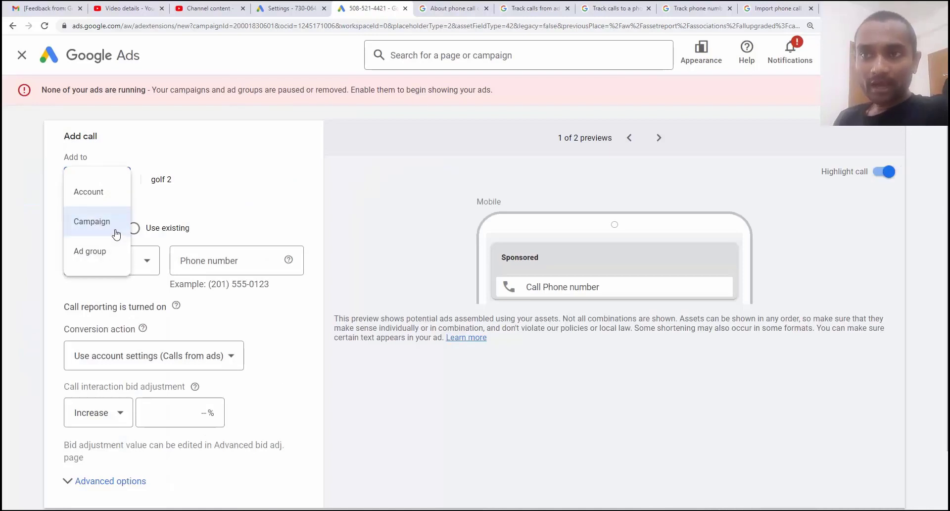
Step: Back out of Ad group level and add the call asset at Campaign level to golf 2
left_click(113, 263)
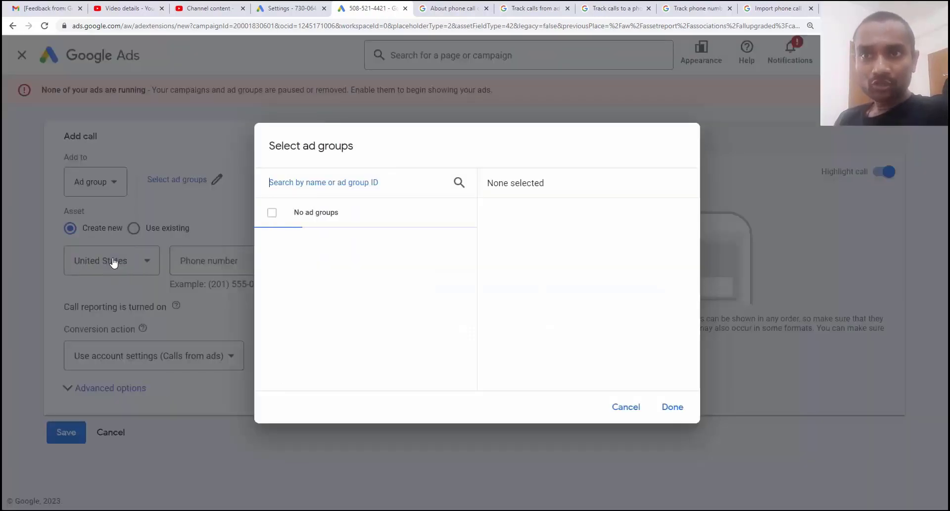
left_click(626, 406)
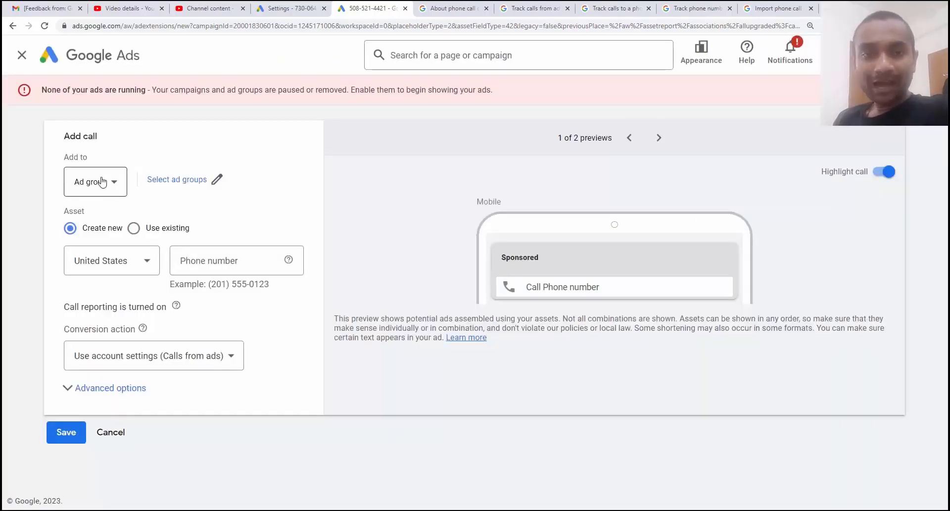
left_click(102, 182)
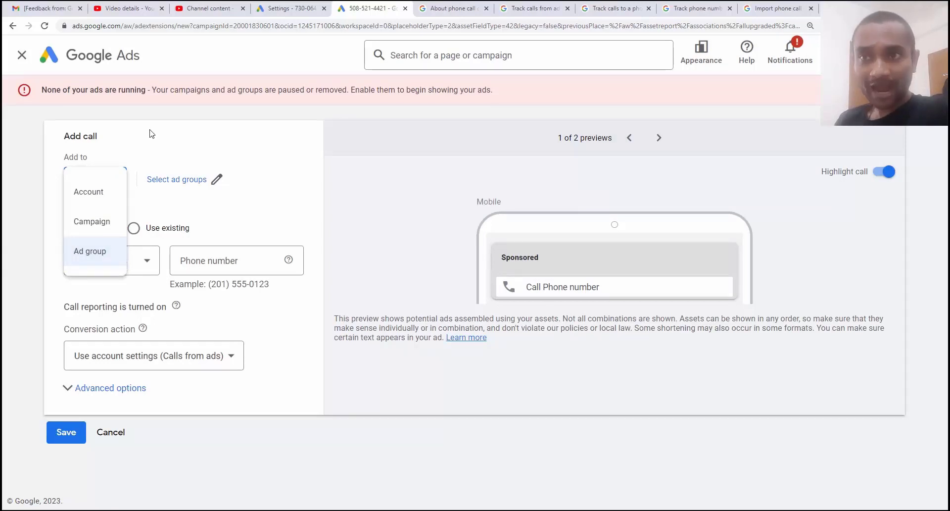
left_click(90, 224)
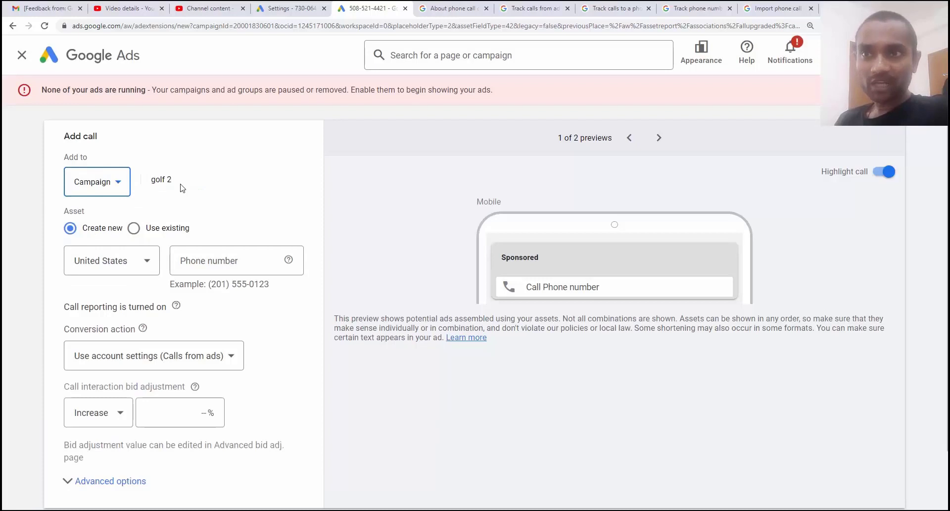
left_click_drag(176, 179, 155, 179)
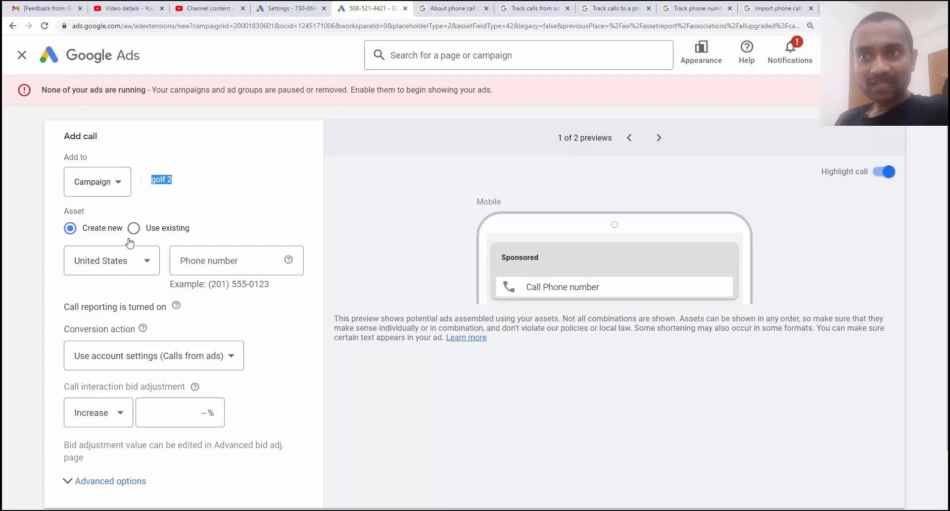
Step: Choose India as the call asset's phone country and enter the business phone number
left_click(139, 262)
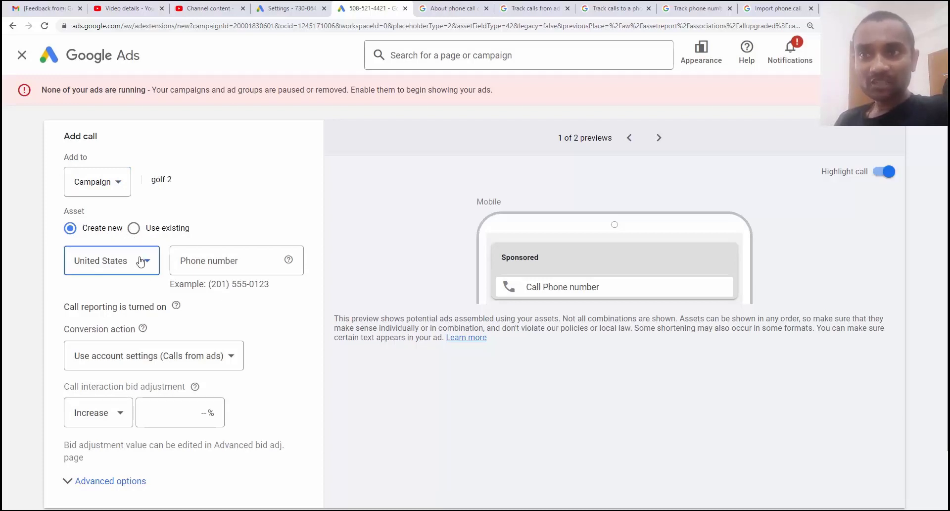
scroll(142, 365, "up", 6)
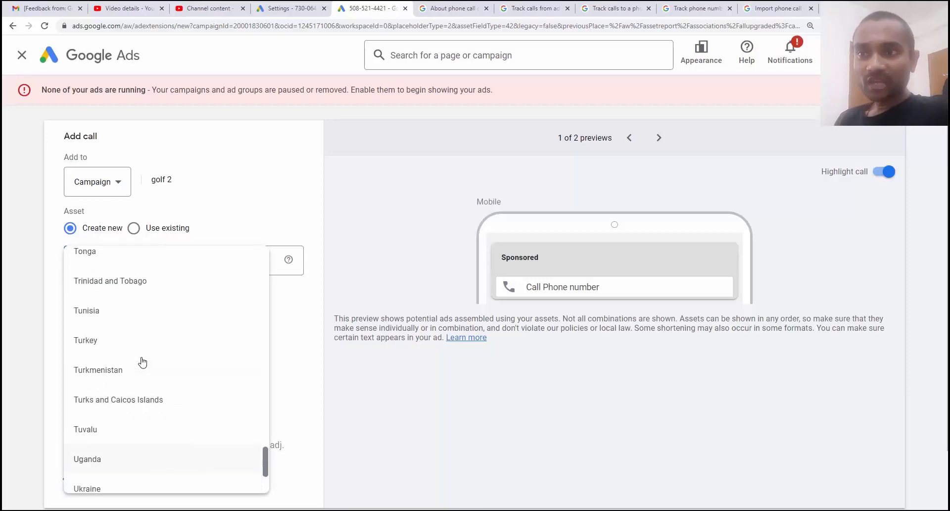
scroll(142, 362, "up", 9)
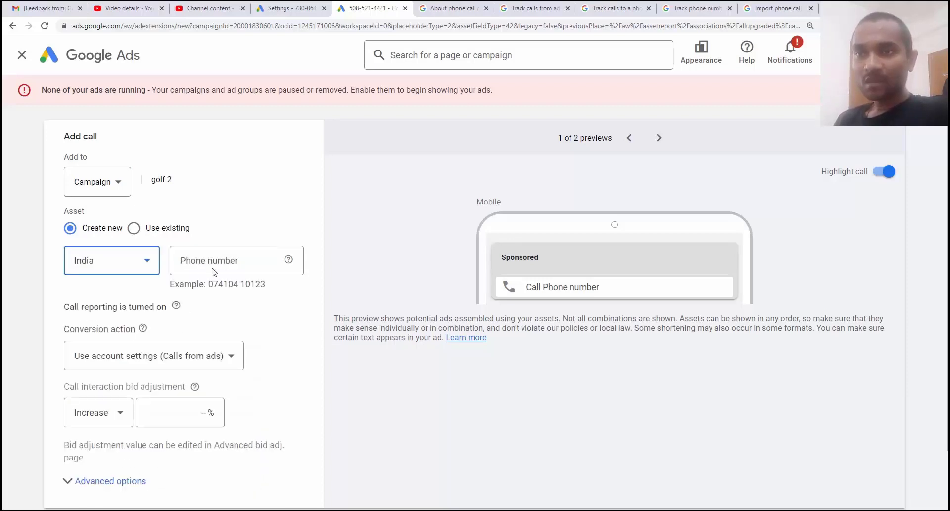
left_click(213, 271)
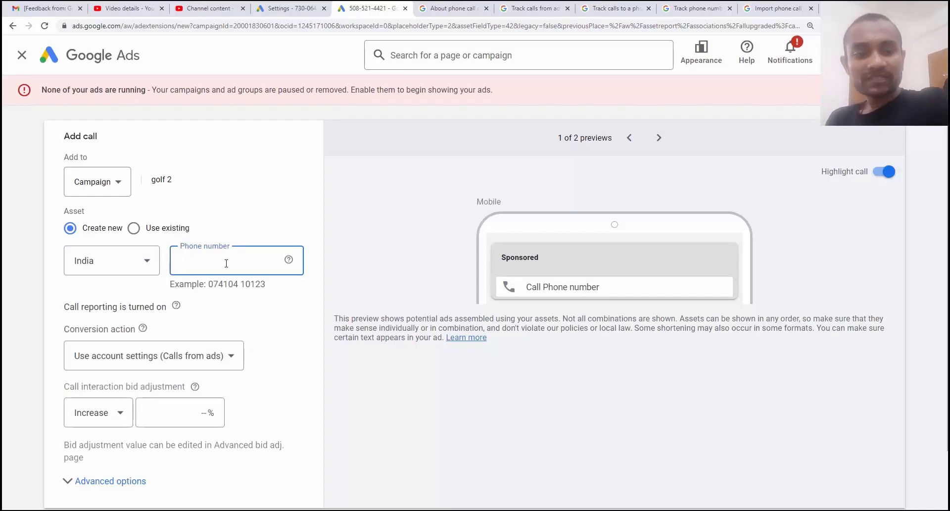
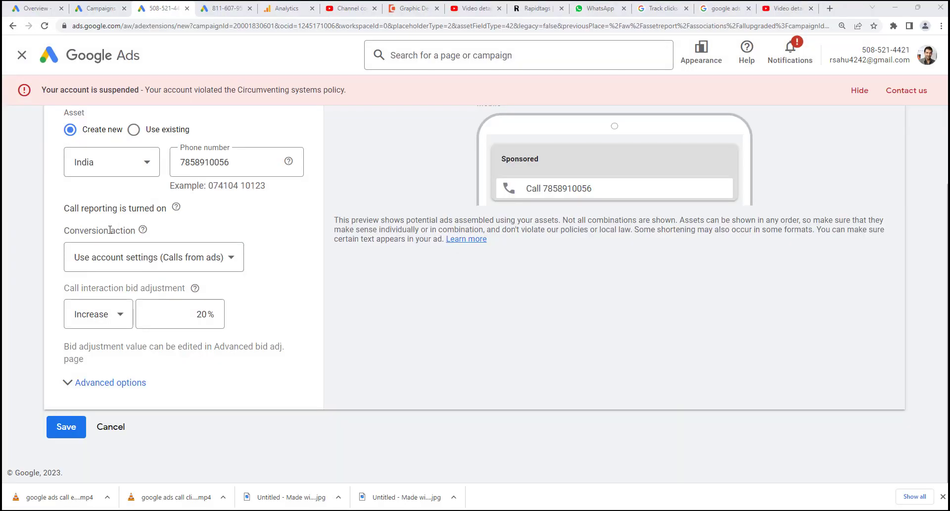
Step: Set the call asset's conversion action to the new call extension conversion, keeping the 20% bid increase
left_click(163, 267)
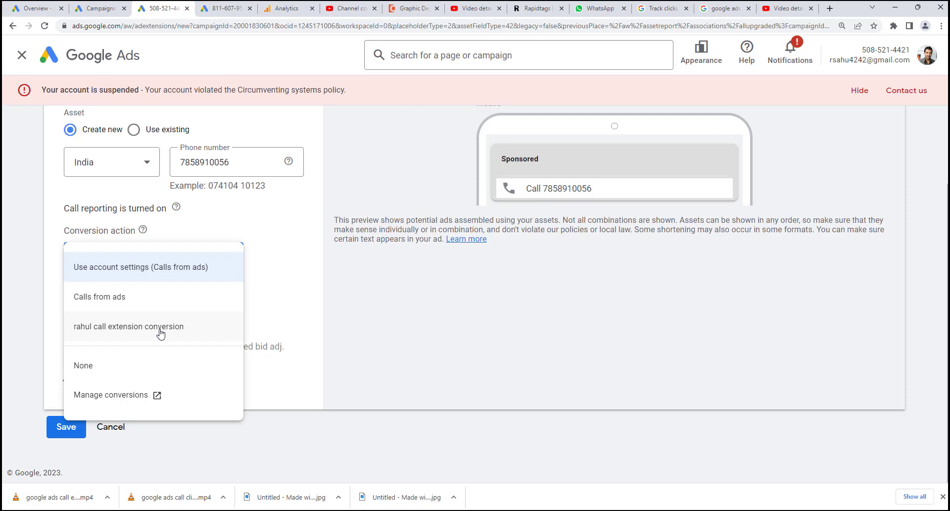
left_click(160, 326)
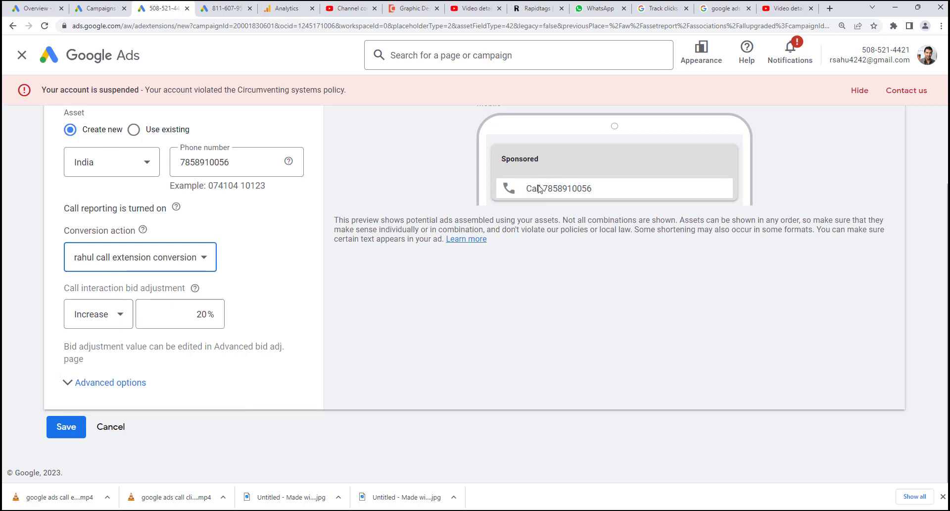
left_click_drag(197, 314, 204, 315)
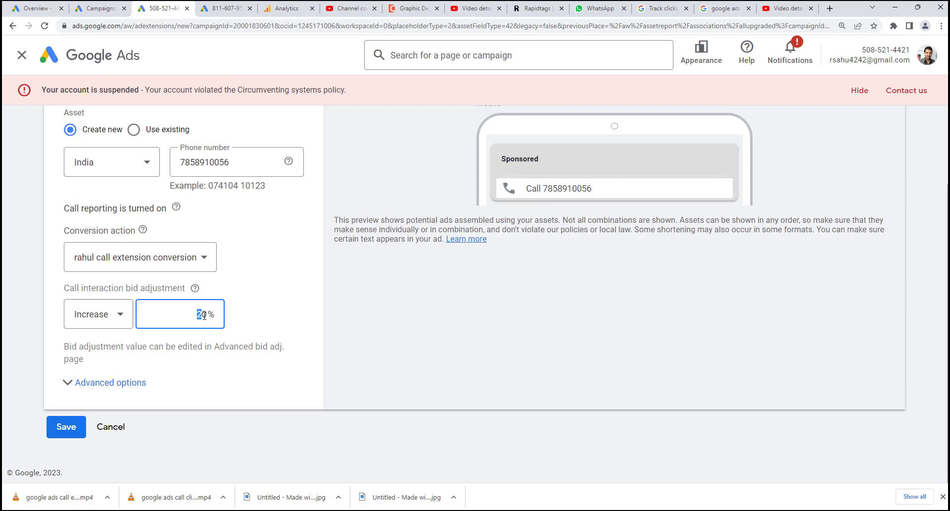
left_click(203, 315)
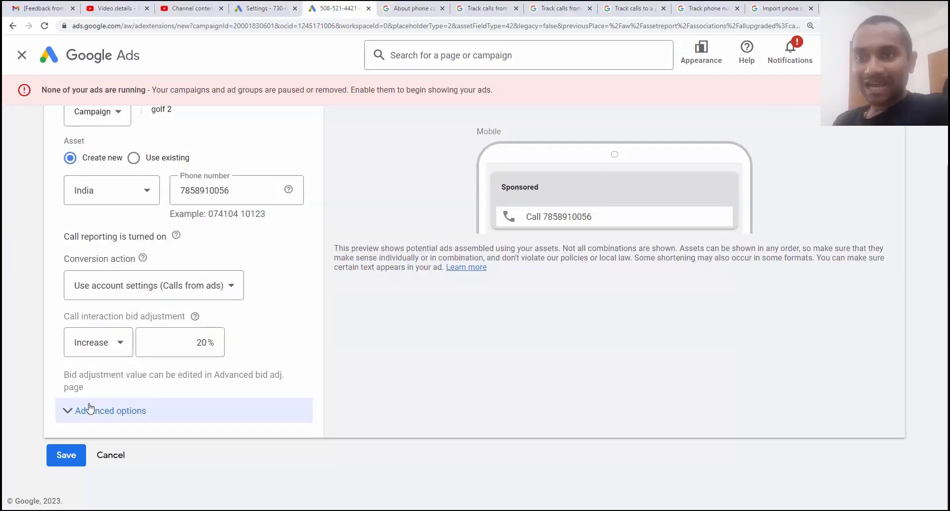
Step: Keep the call schedule at All days under Advanced options and save the golf 2 call asset
left_click(87, 411)
scroll(167, 368, "down", 1)
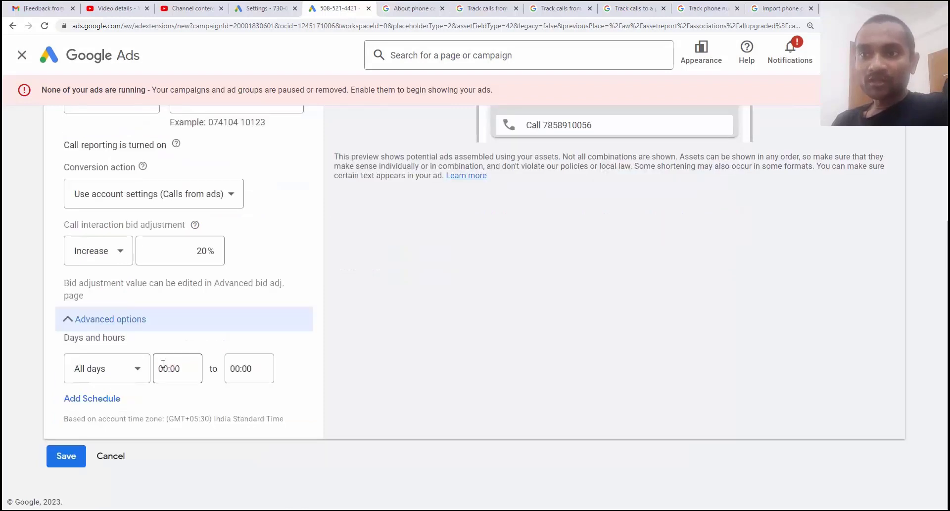
left_click(134, 368)
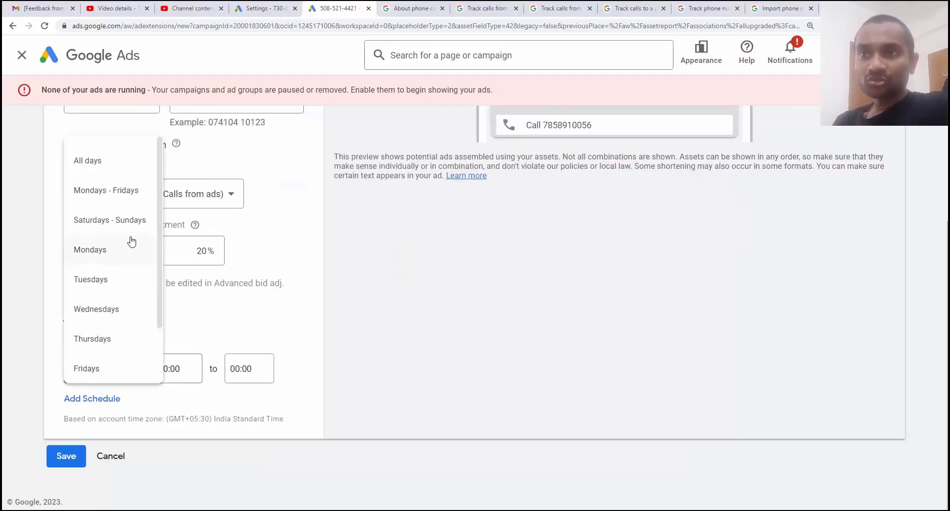
left_click(259, 337)
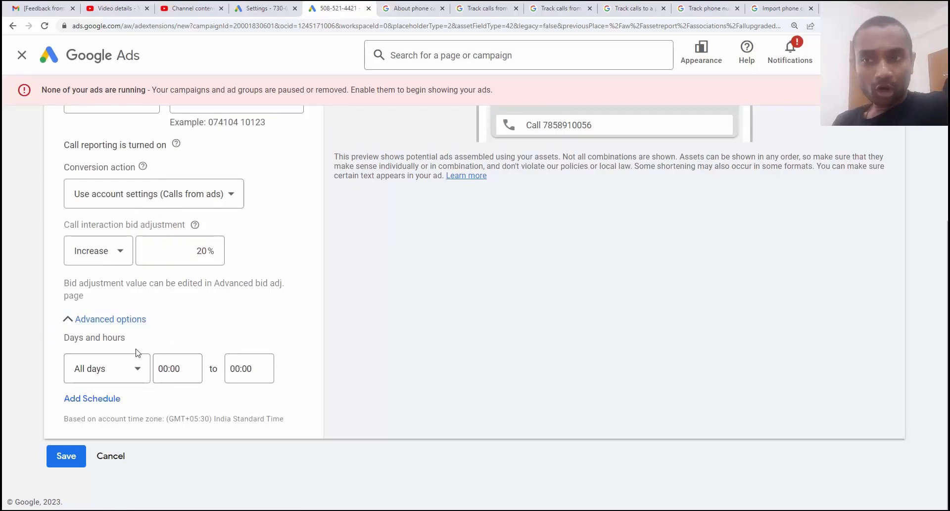
scroll(133, 386, "up", 1)
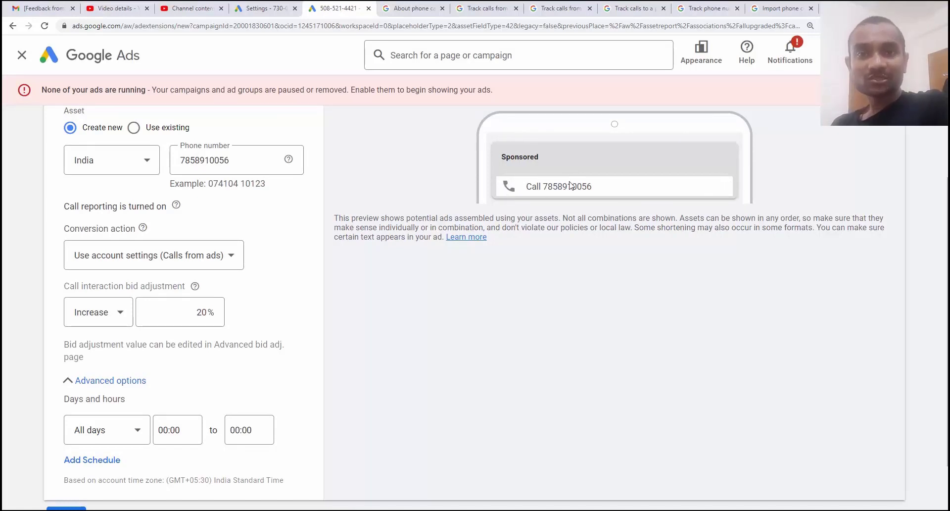
scroll(139, 428, "down", 1)
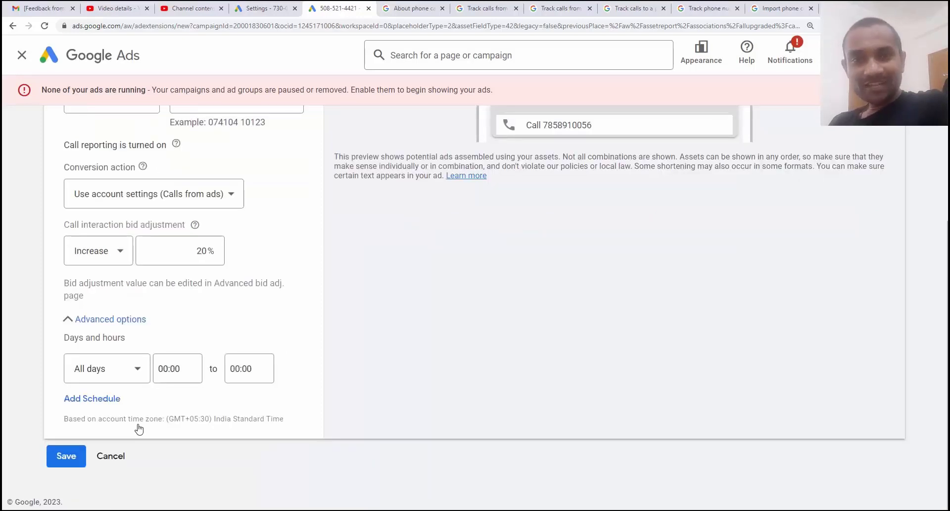
left_click(67, 456)
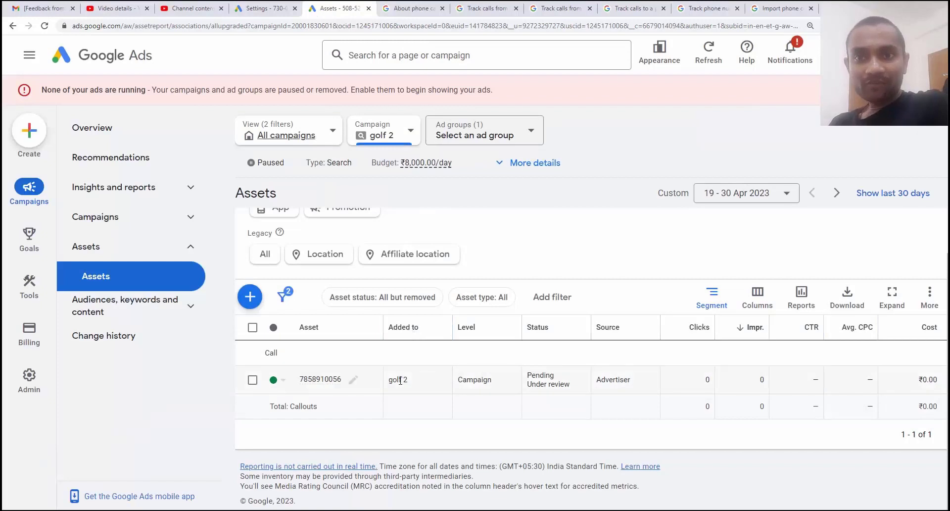
Step: Return to the account Overview and open the Campaigns selector list
mouse_move(301, 381)
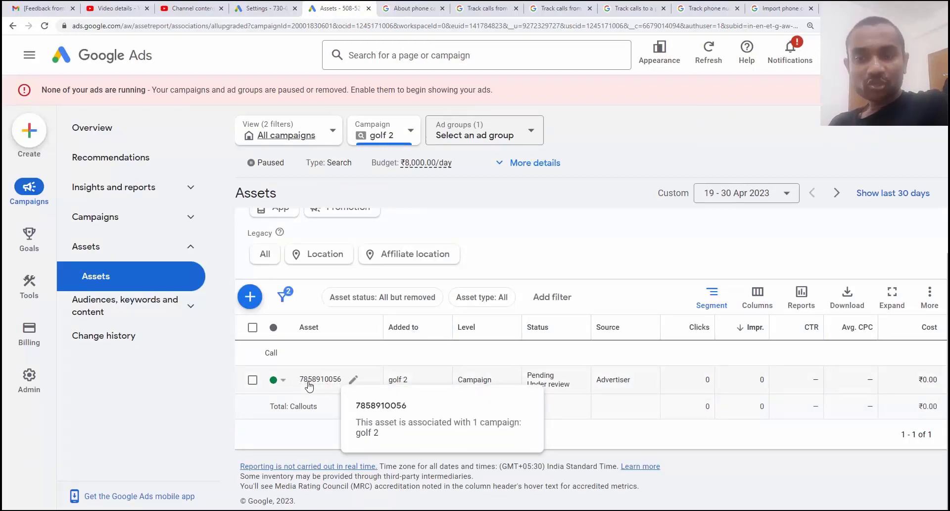
left_click_drag(409, 379, 391, 380)
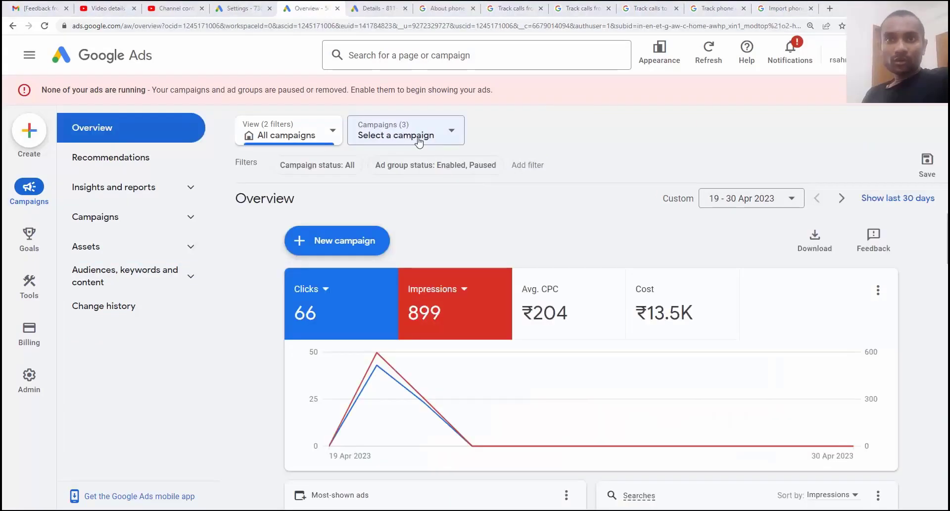
left_click(395, 134)
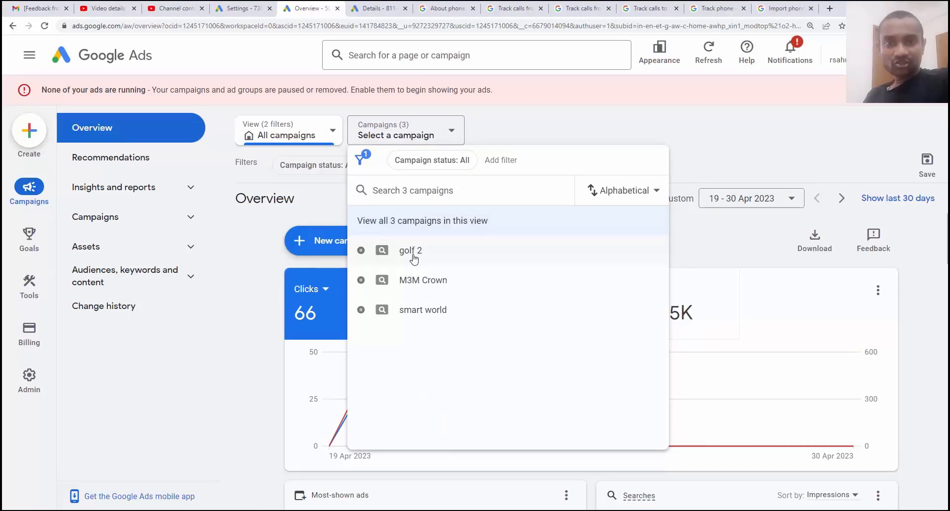
Step: Select golf 2 and open its campaign settings for editing via More details
left_click(410, 253)
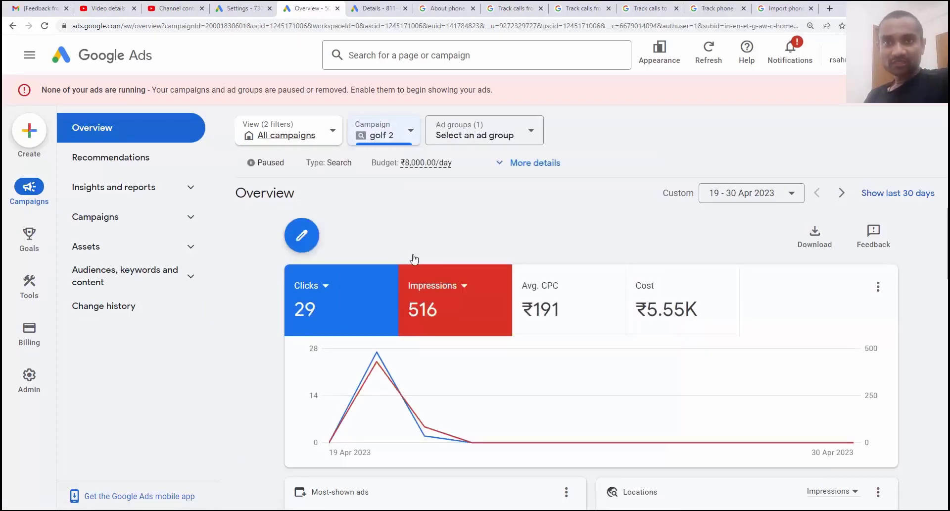
left_click(538, 164)
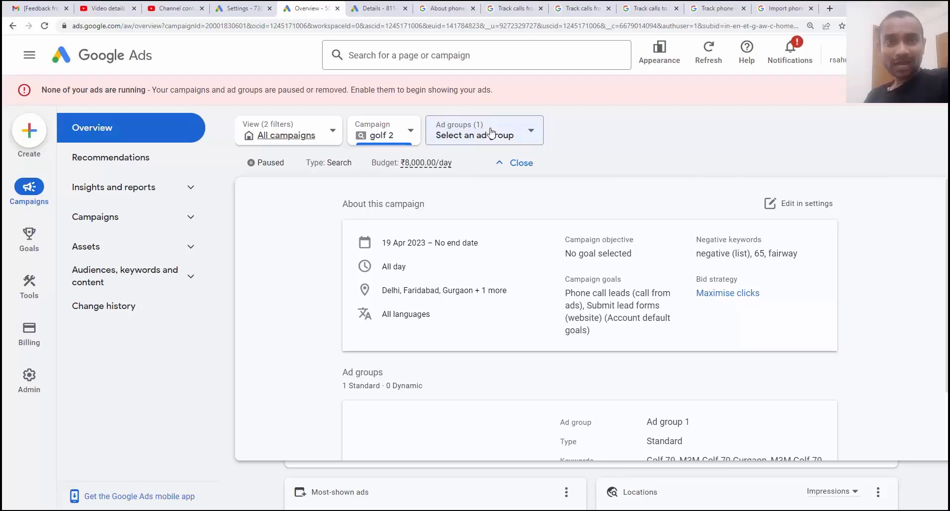
left_click(782, 204)
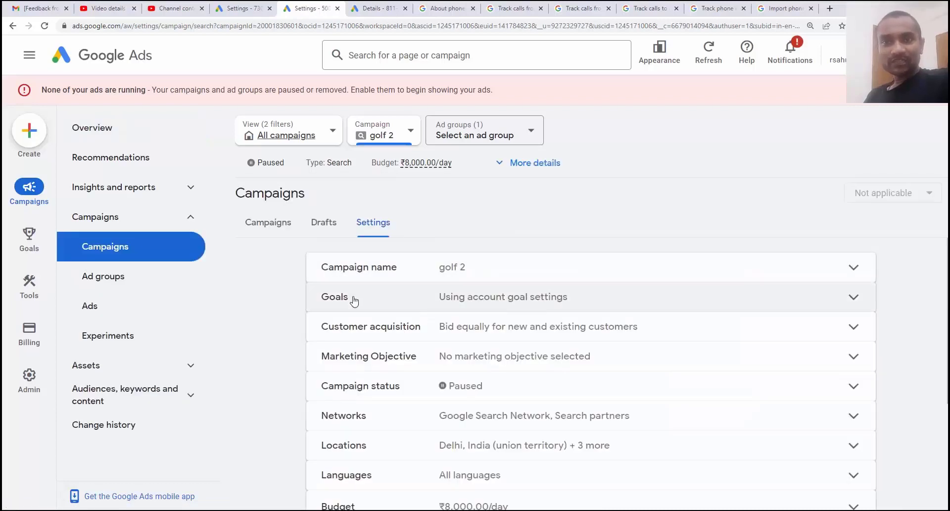
Step: Switch golf 2 to campaign-specific goals with Phone call leads selected, and save the Goals section
left_click(354, 300)
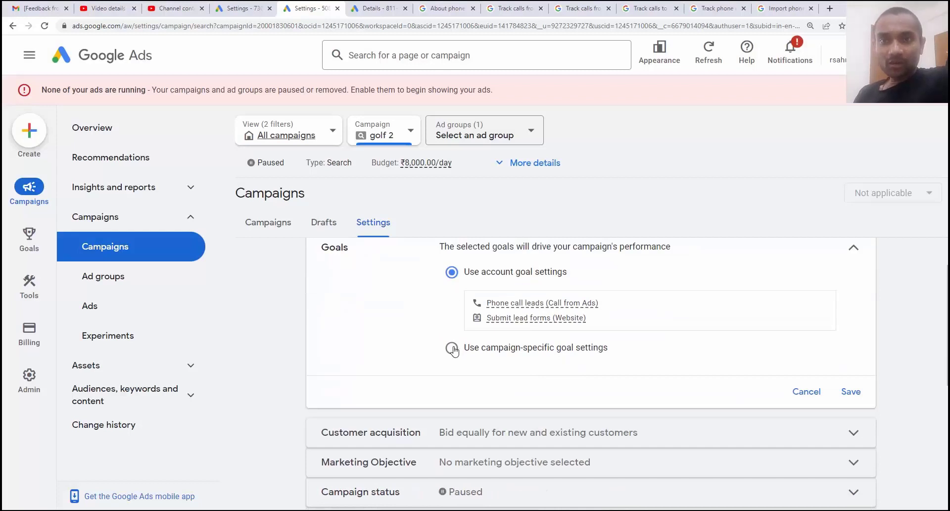
left_click(453, 348)
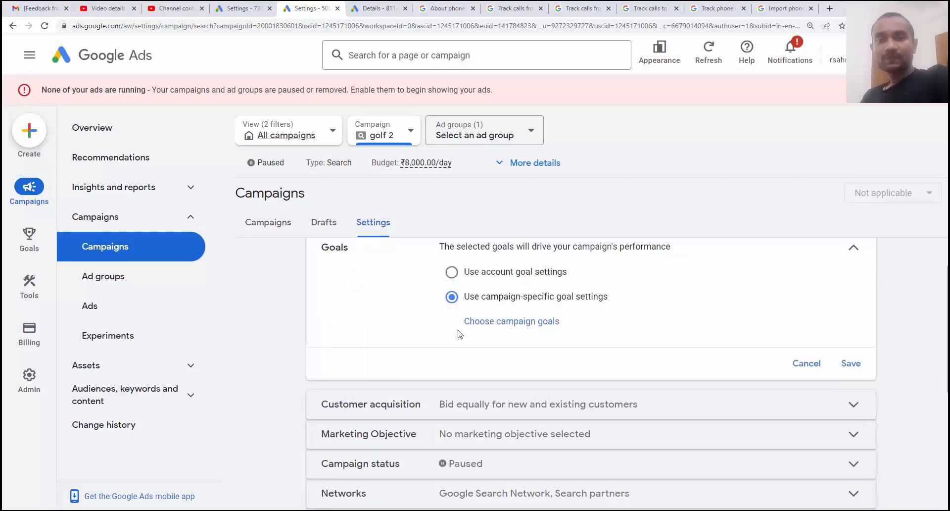
left_click(499, 320)
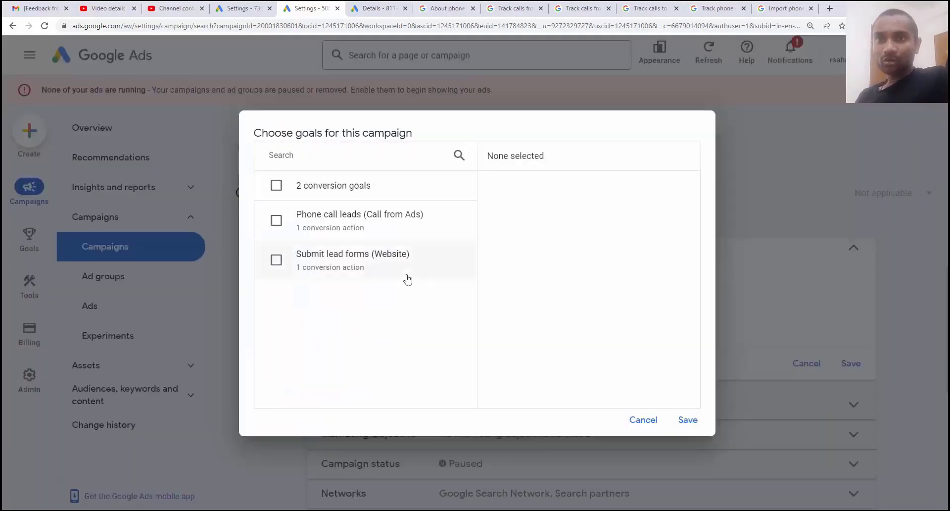
left_click(276, 220)
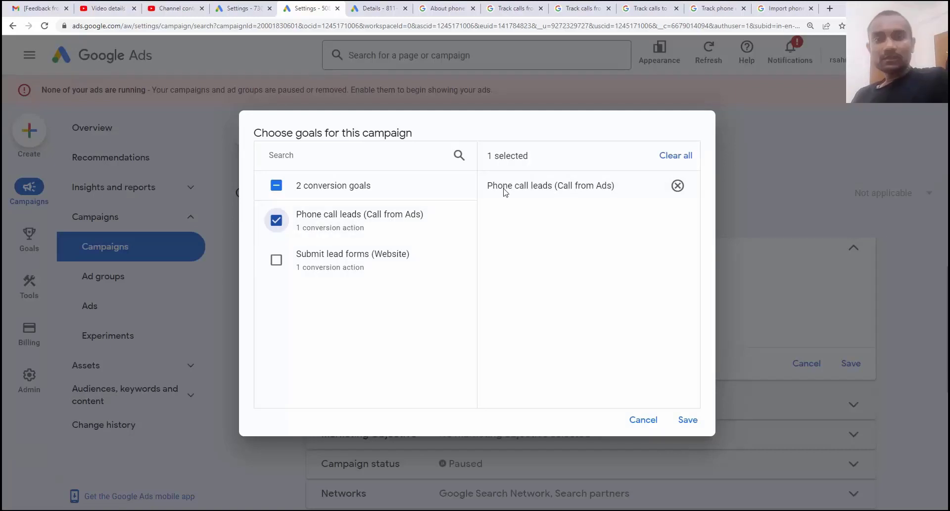
left_click(689, 420)
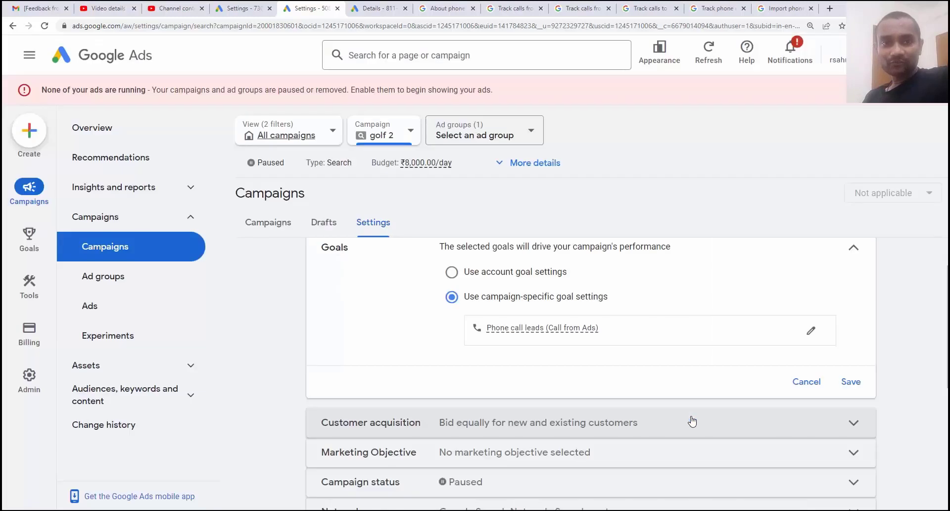
left_click(854, 384)
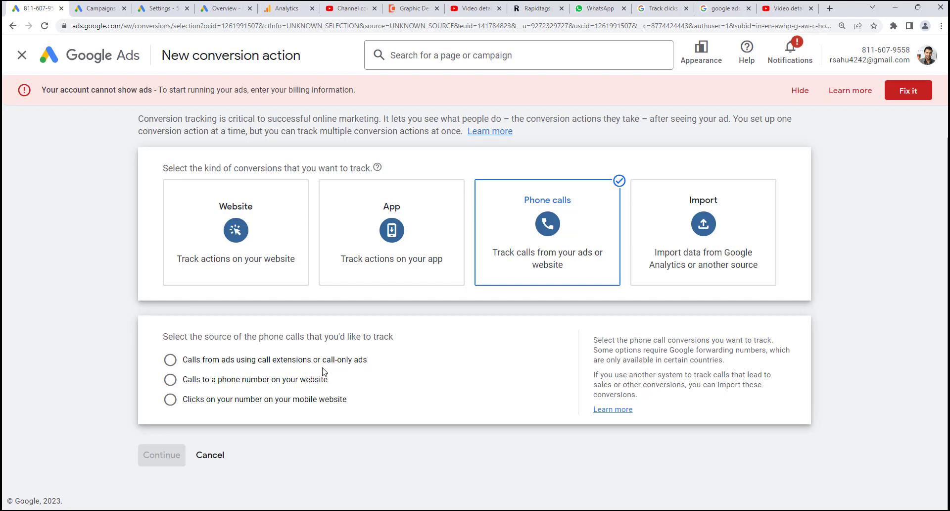
Step: Switch to the browser tab showing the second account's Overview page
left_click(224, 7)
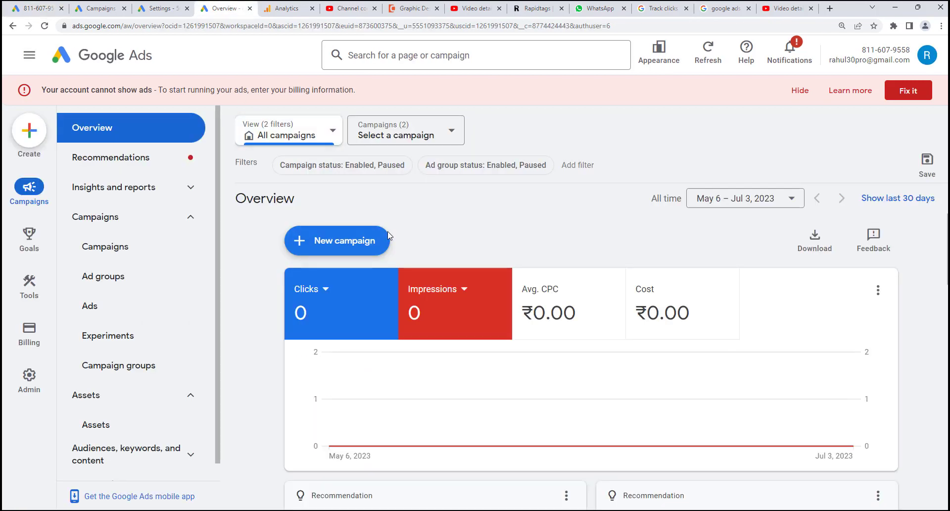
Step: Select the call only ads digital marketing campaign and view its Ads list
left_click(413, 142)
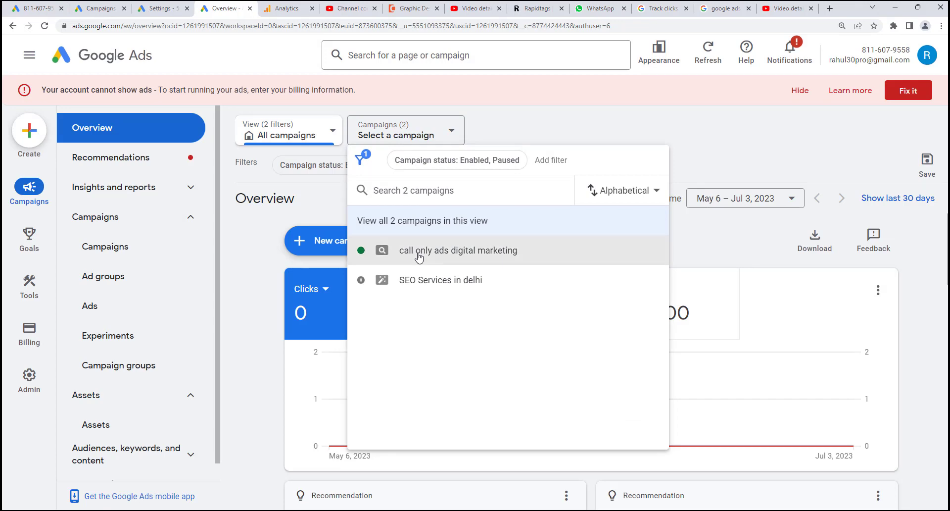
left_click(418, 252)
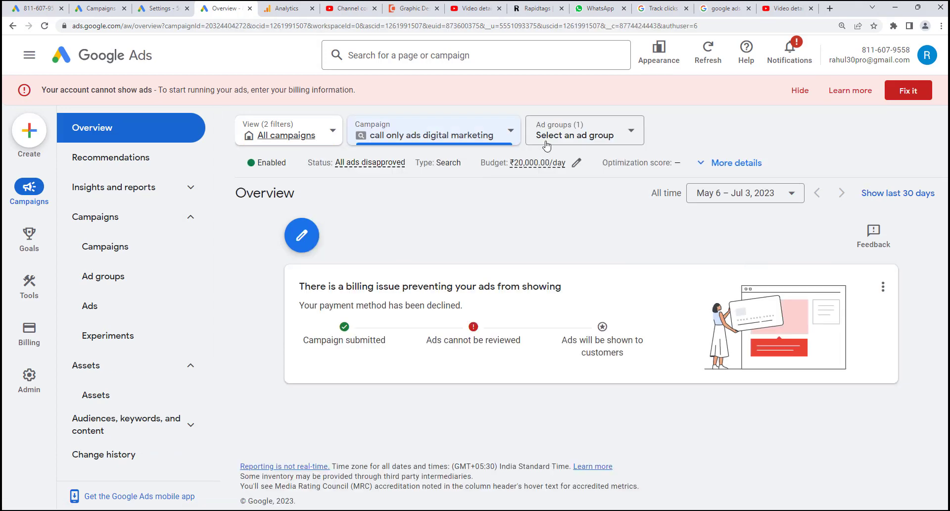
left_click(595, 130)
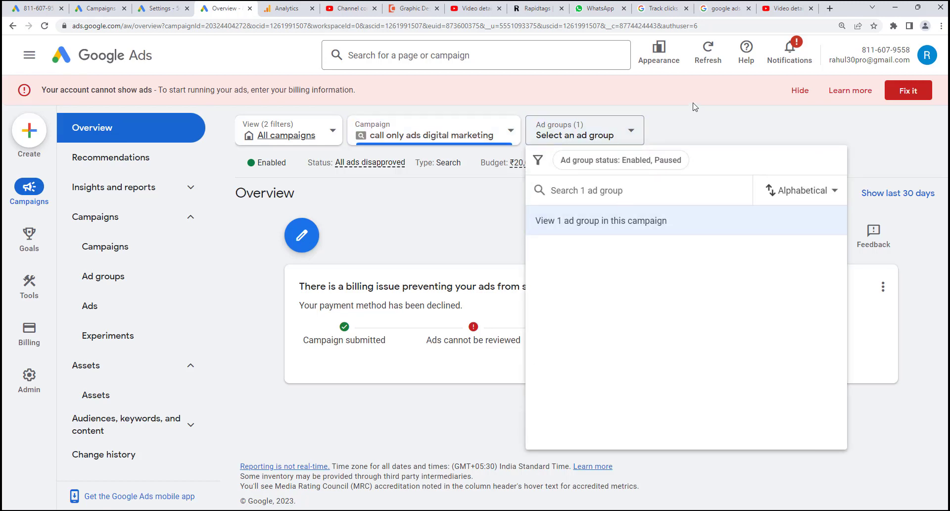
left_click(682, 134)
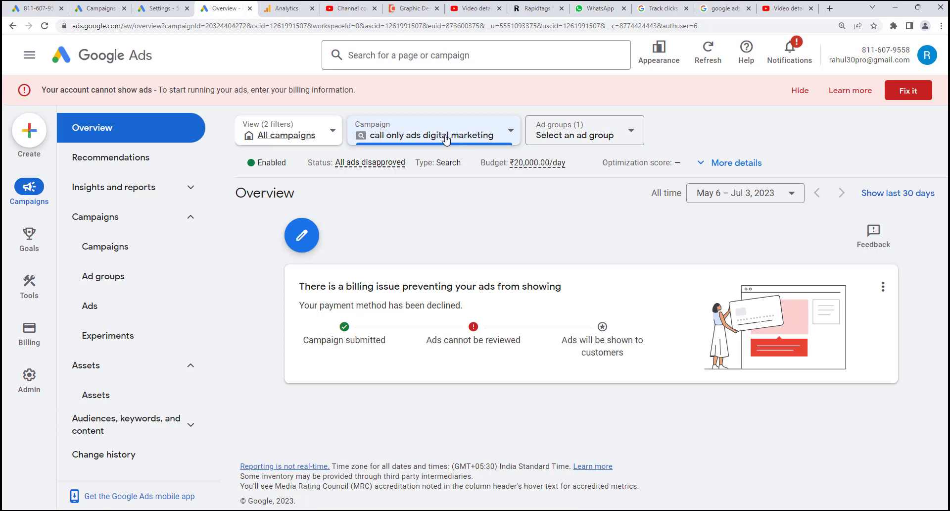
left_click(153, 305)
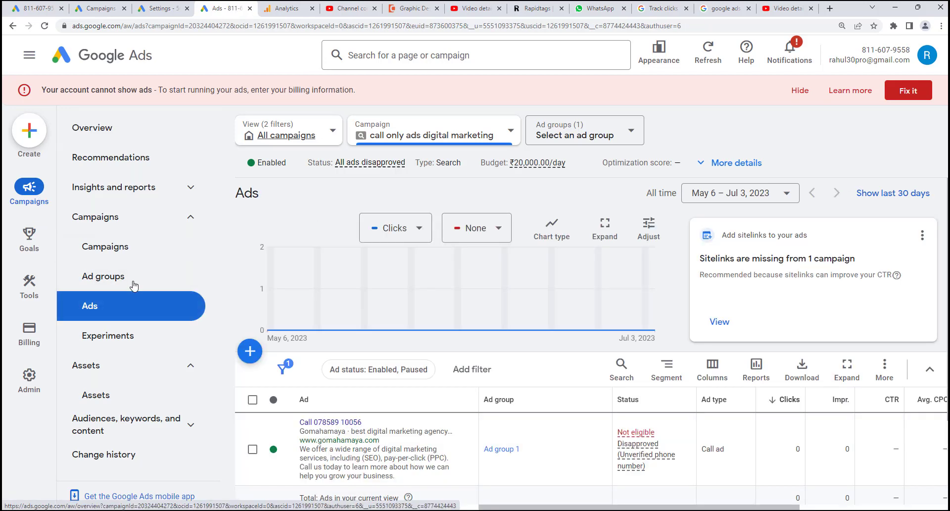
Step: Change the call ad's conversion action to the call-only ads tracking action and save it as a new version
scroll(428, 265, "down", 3)
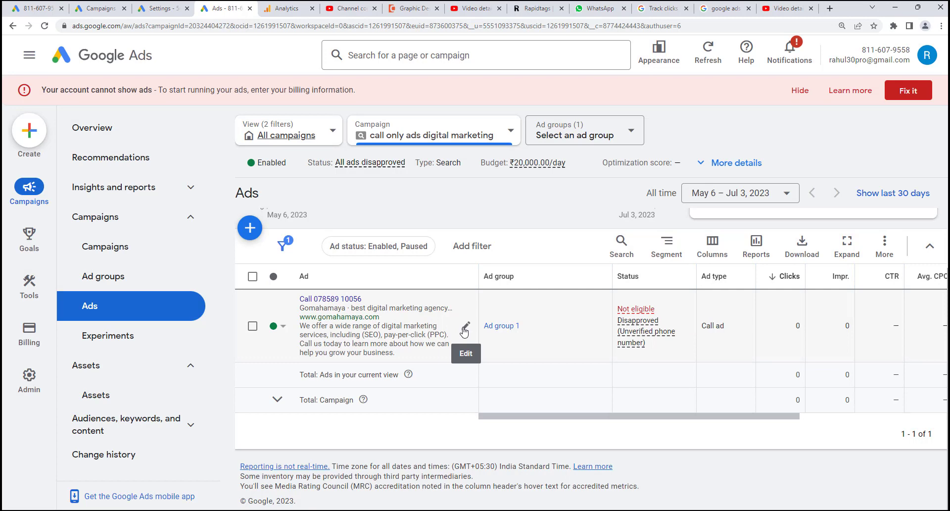
left_click(466, 327)
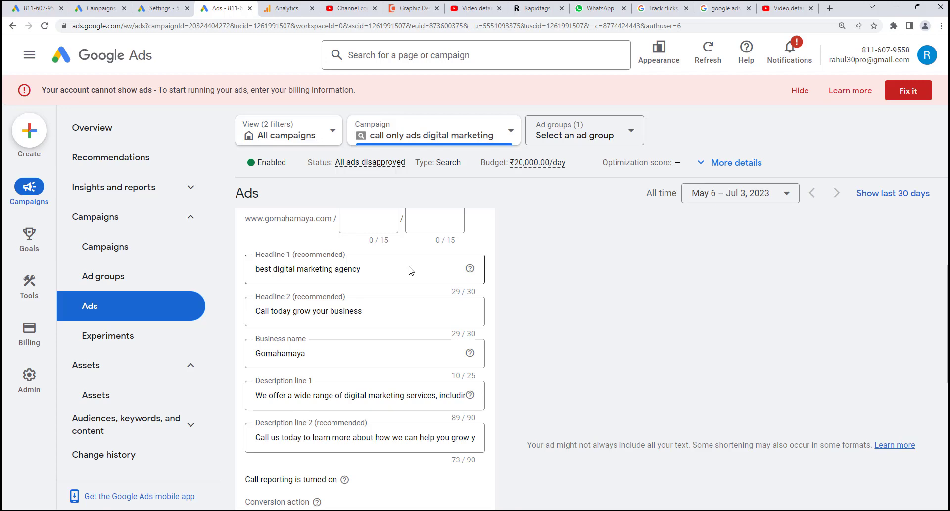
scroll(408, 270, "down", 5)
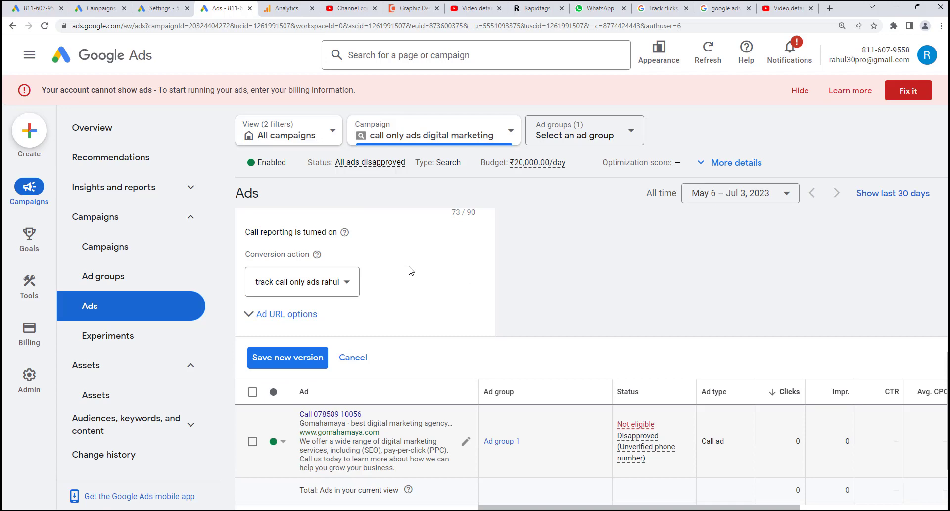
left_click(314, 282)
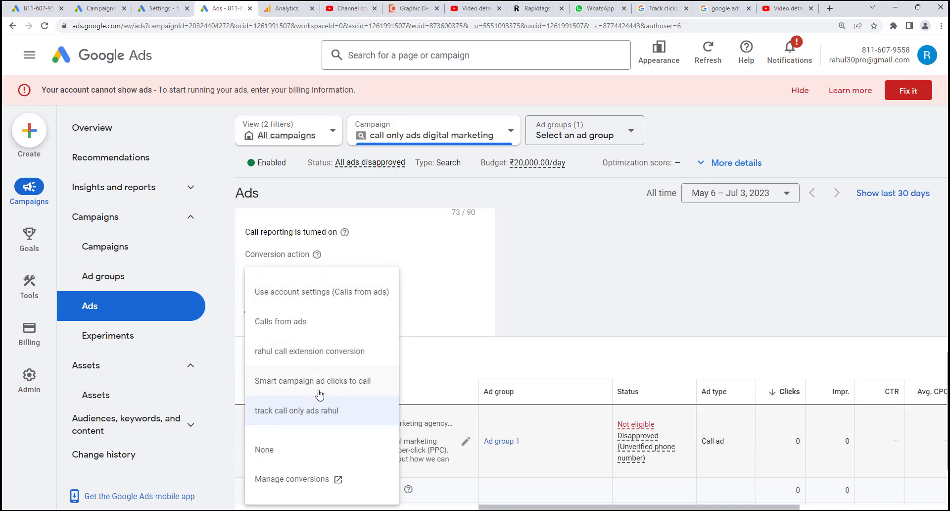
left_click(308, 410)
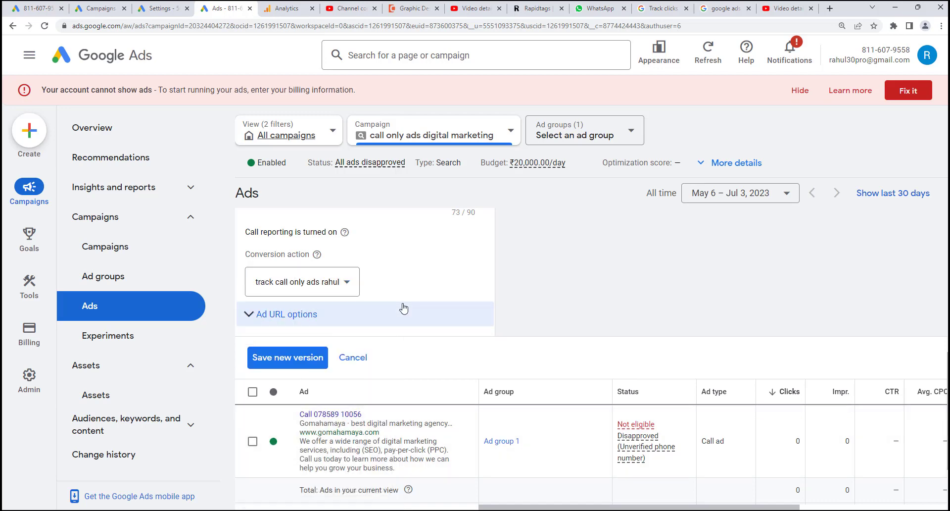
left_click(300, 368)
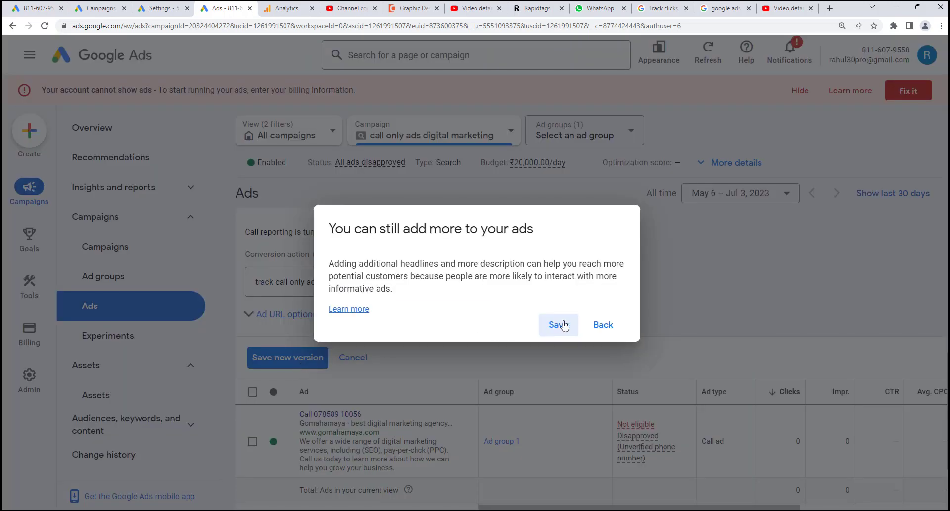
left_click(564, 325)
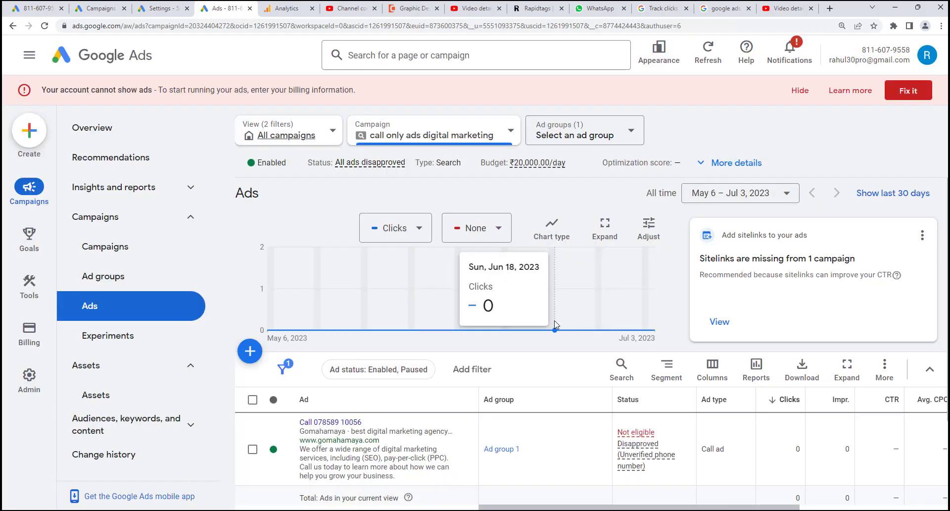